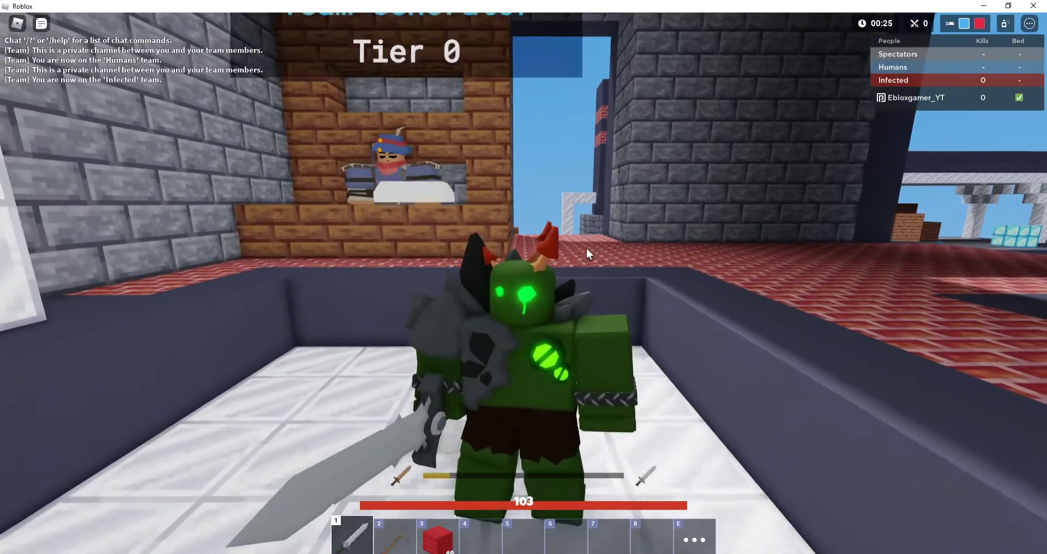
Step: Drag the forcefield screenshot viewer right and close it, returning to the Roblox match
{"action": "key", "text": "d"}
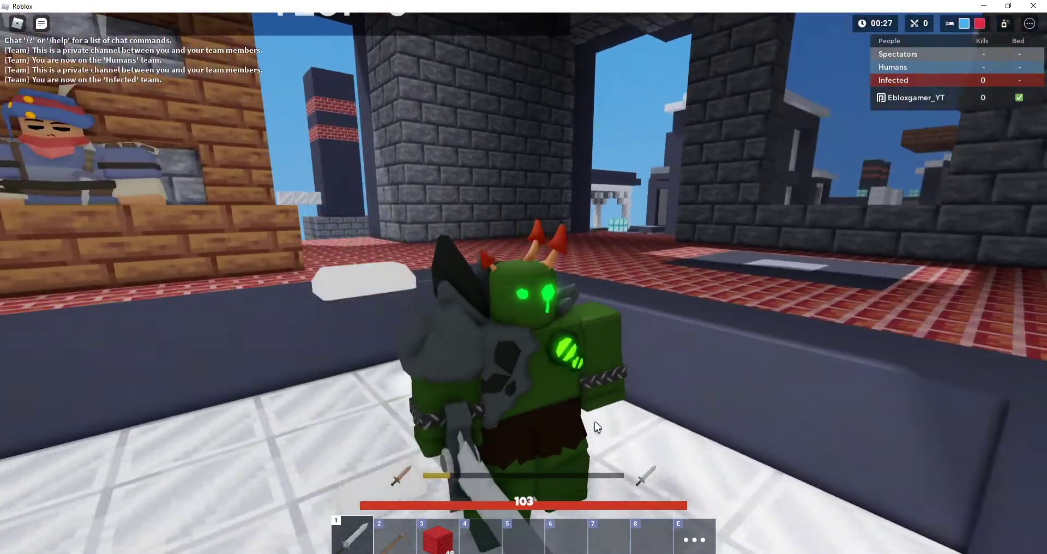
{"action": "left_click", "coordinate": [596, 422]}
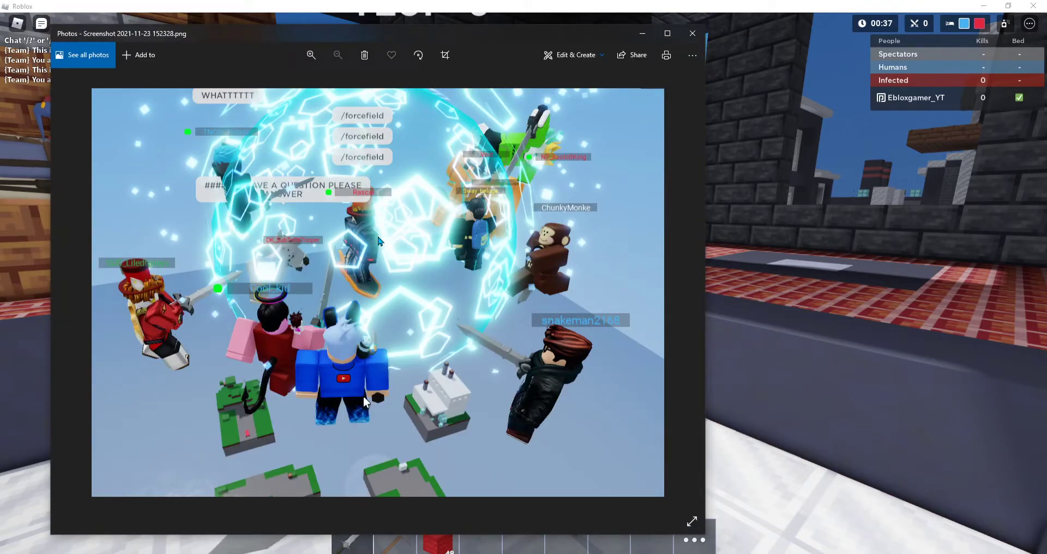
{"action": "left_click", "coordinate": [354, 532]}
{"action": "left_click", "coordinate": [581, 185]}
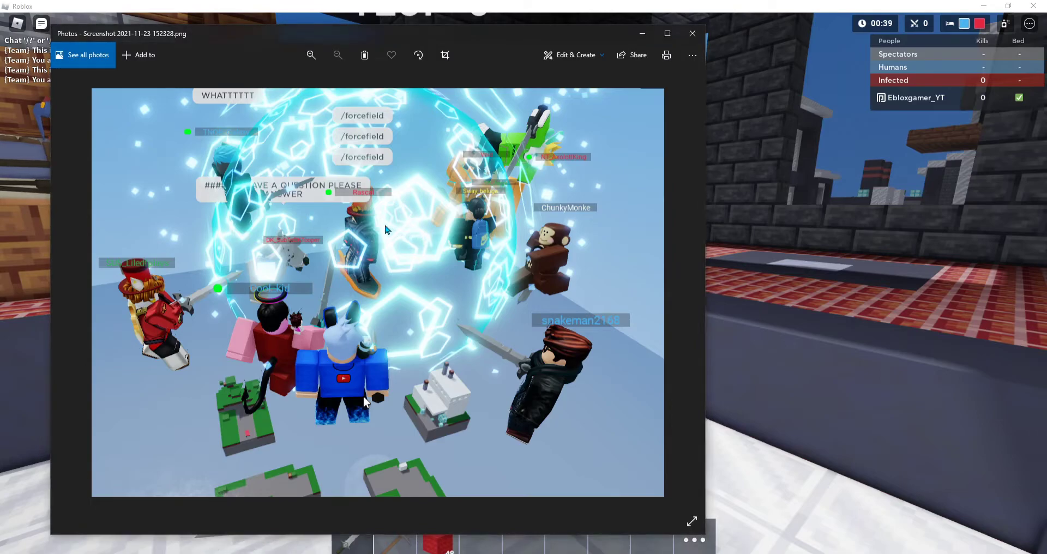
{"action": "left_click_drag", "start_coordinate": [546, 33], "coordinate": [632, 32]}
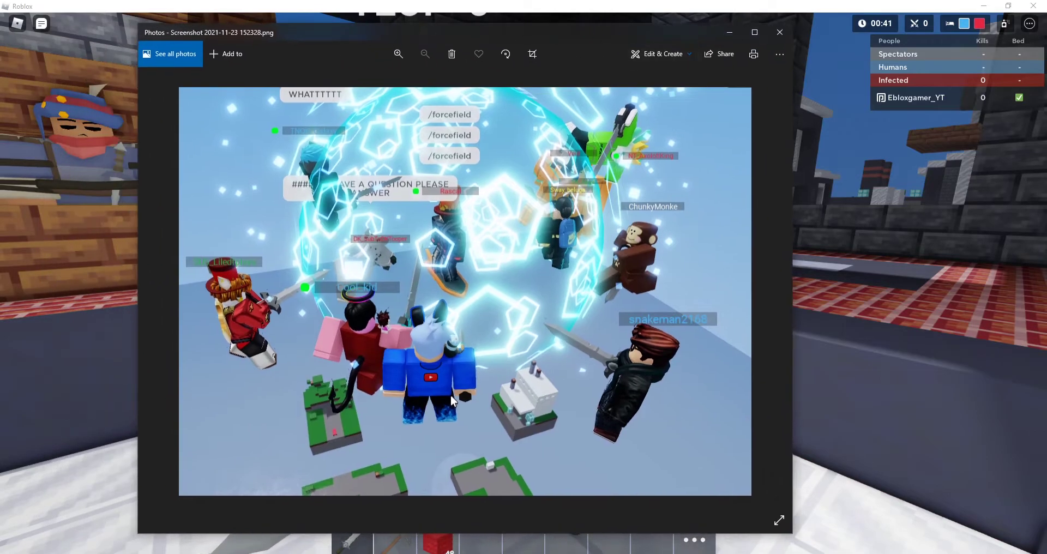
{"action": "left_click", "coordinate": [798, 180]}
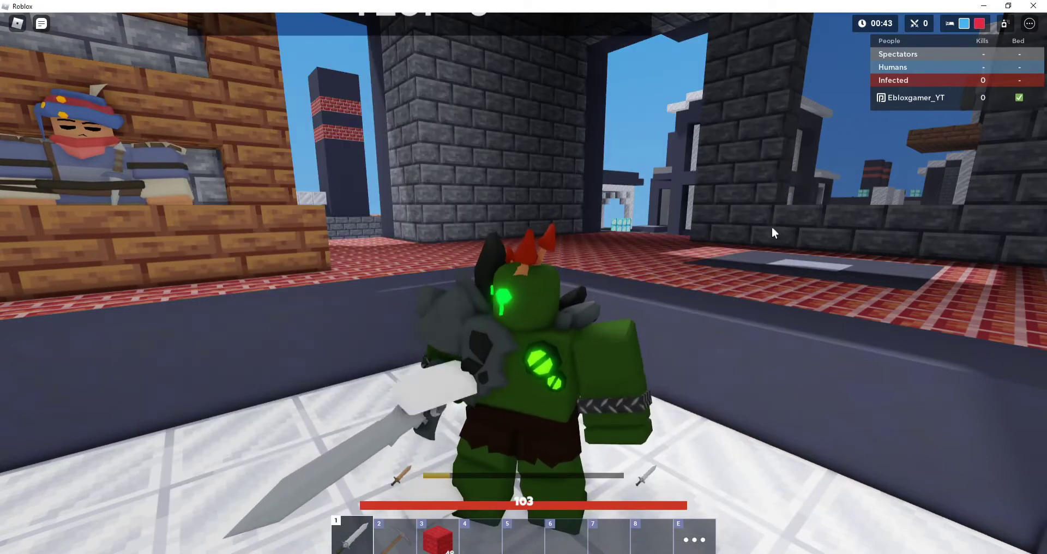
{"action": "scroll", "coordinate": [715, 372], "scroll_direction": "up", "scroll_amount": 3}
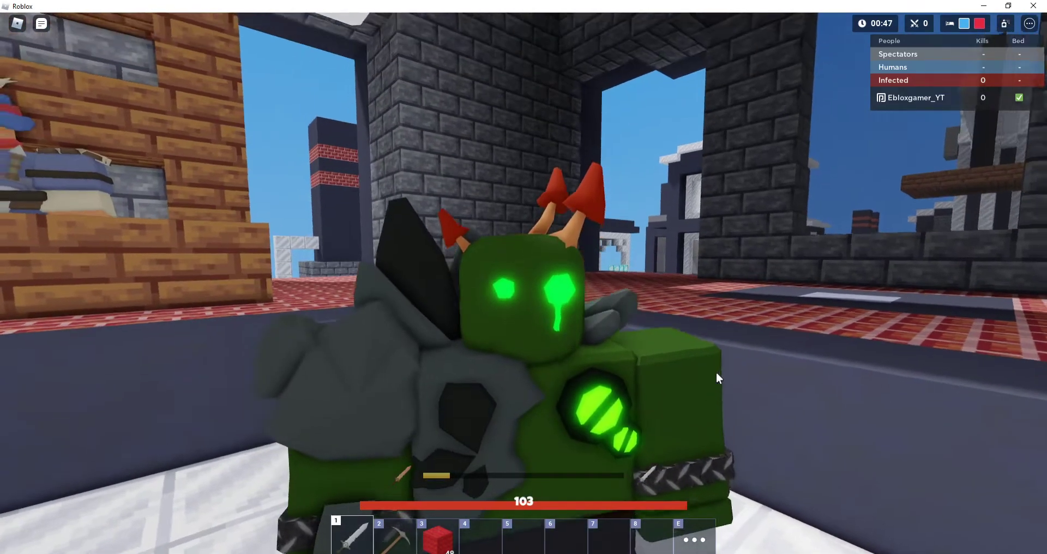
{"action": "scroll", "coordinate": [715, 372], "scroll_direction": "up", "scroll_amount": 2}
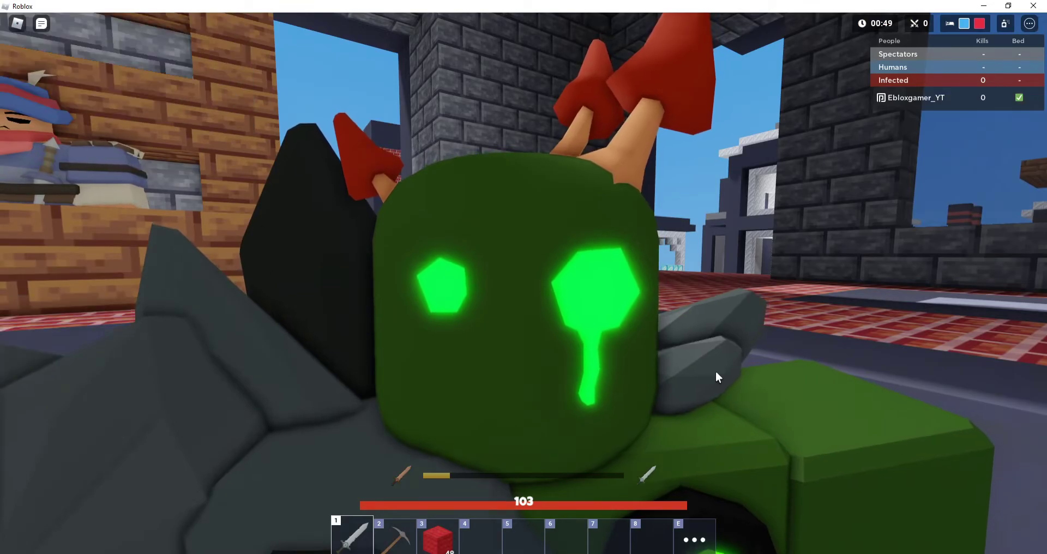
{"action": "scroll", "coordinate": [715, 370], "scroll_direction": "down", "scroll_amount": 5}
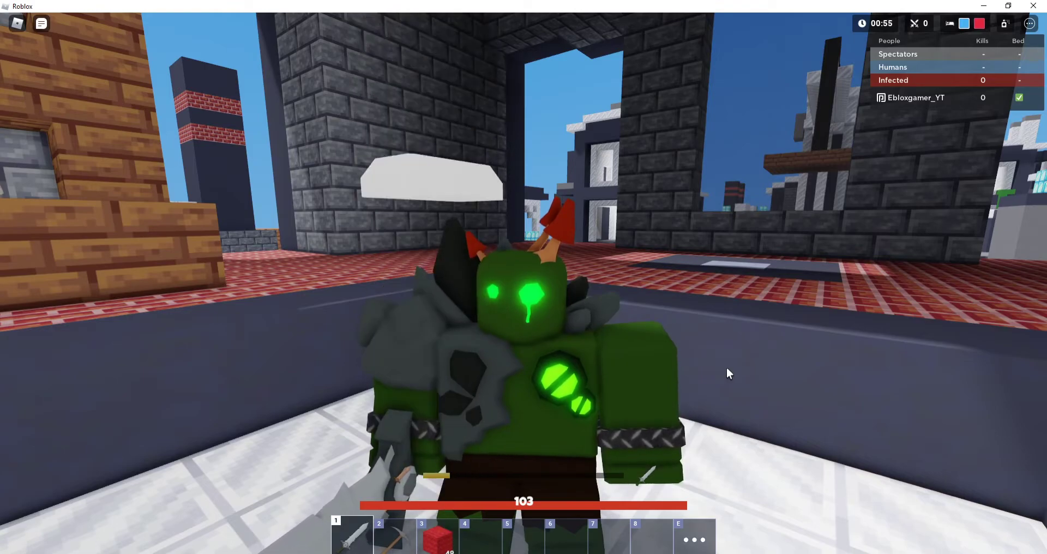
{"action": "scroll", "coordinate": [726, 368], "scroll_direction": "down", "scroll_amount": 5}
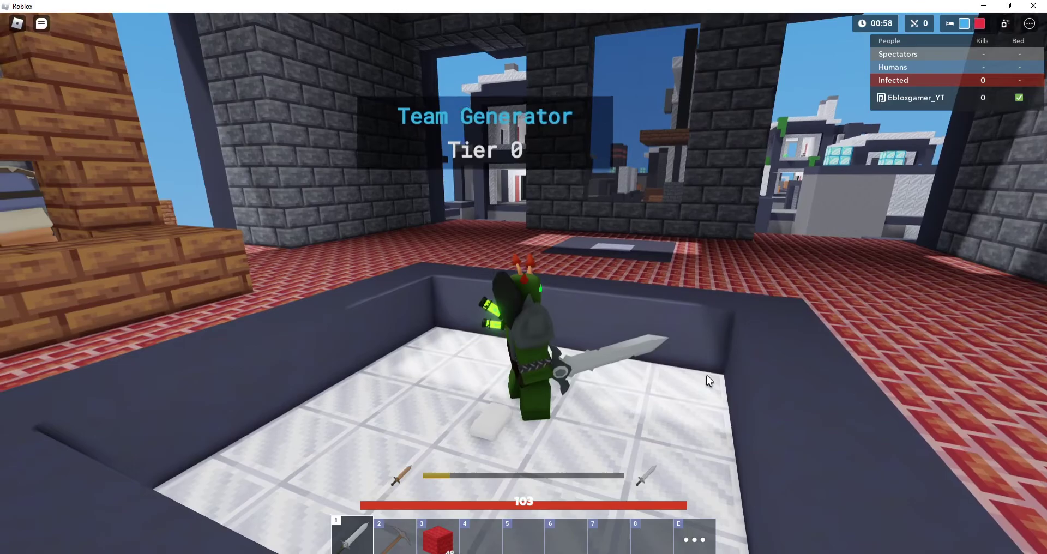
{"action": "key", "text": "s"}
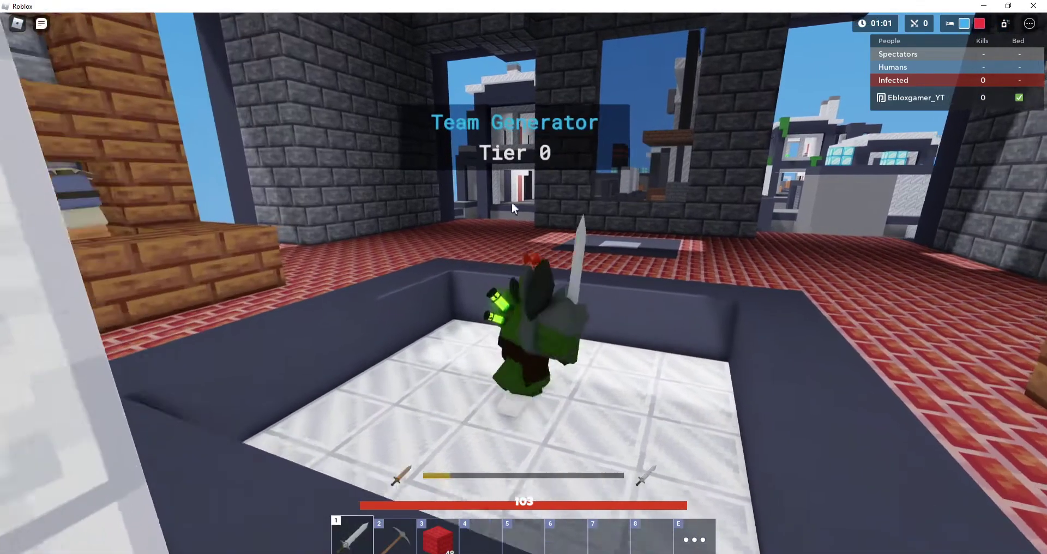
{"action": "key", "text": "d"}
{"action": "key", "text": "s"}
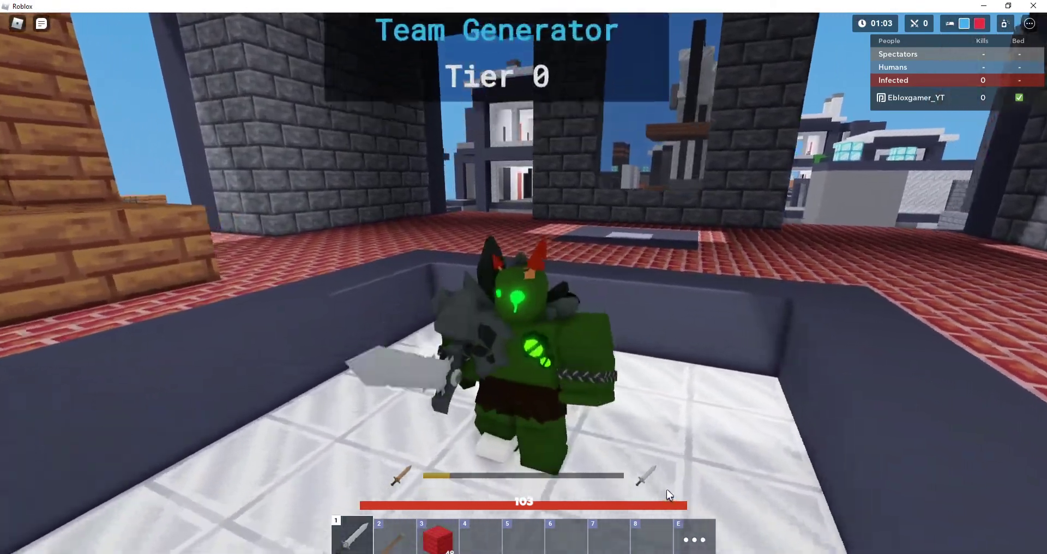
{"action": "scroll", "coordinate": [667, 491], "scroll_direction": "up", "scroll_amount": 5}
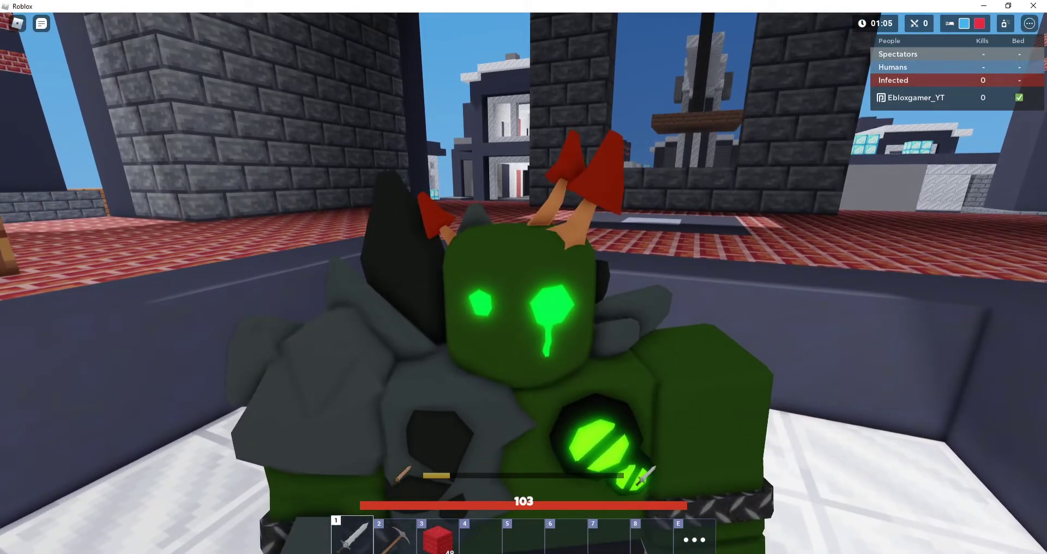
Step: Switch to a blank Paint canvas and maximize the window
{"action": "key", "text": "alt+Tab"}
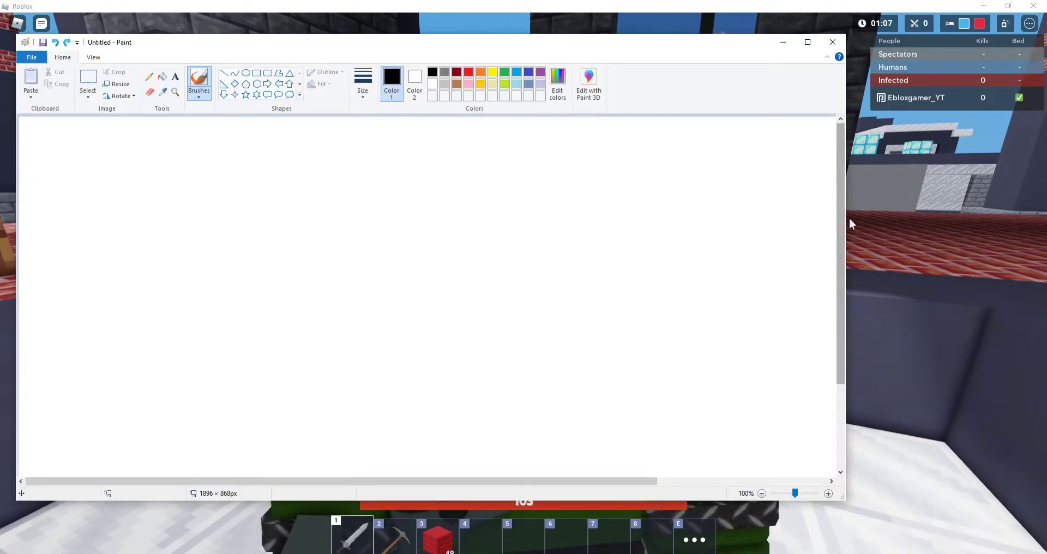
{"action": "left_click", "coordinate": [850, 218]}
{"action": "key", "text": "alt+Tab"}
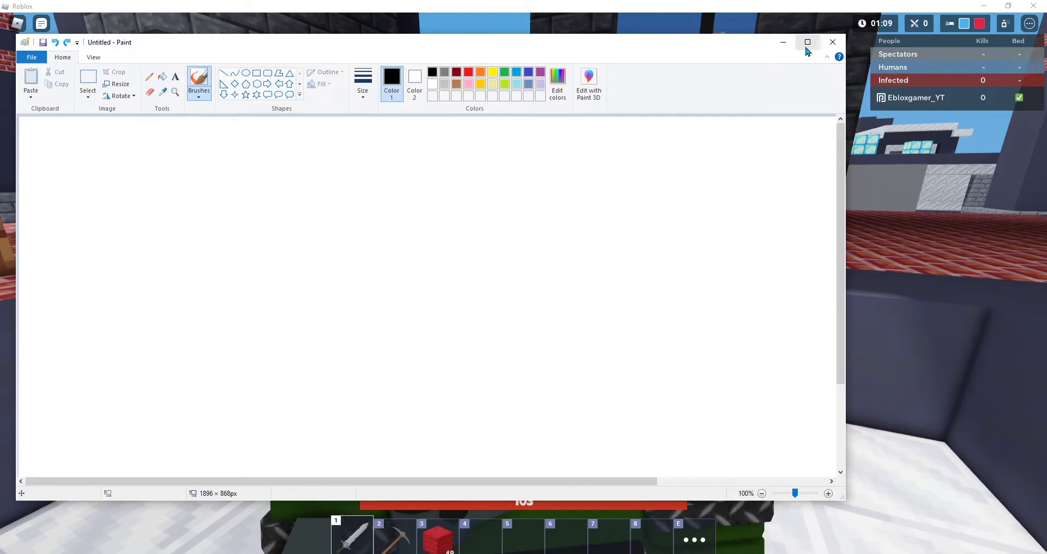
{"action": "left_click", "coordinate": [808, 43]}
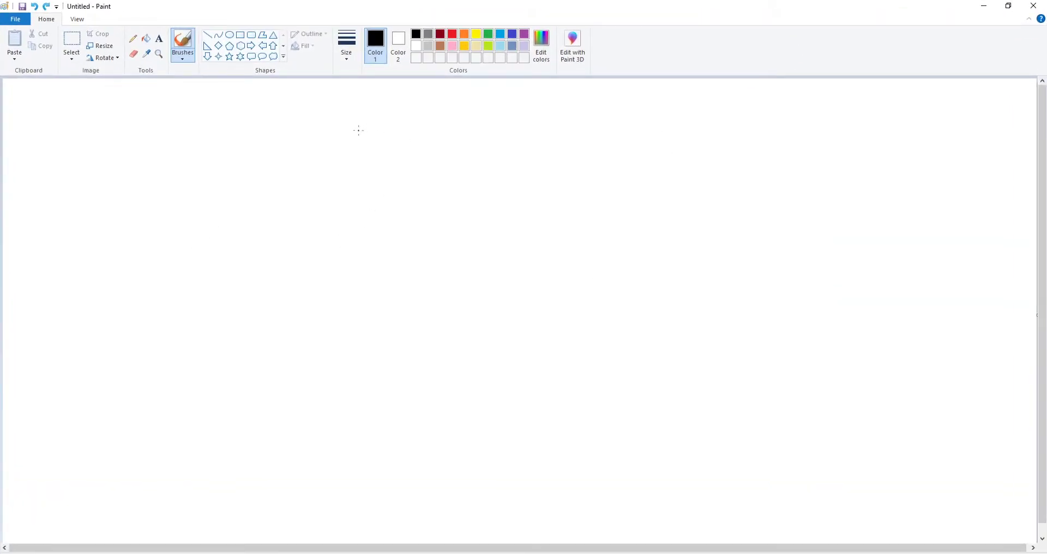
Step: Brush long upper and lower boxes, undoing stray strokes, and split the lower box with a line
{"action": "left_click_drag", "start_coordinate": [354, 108], "coordinate": [562, 99]}
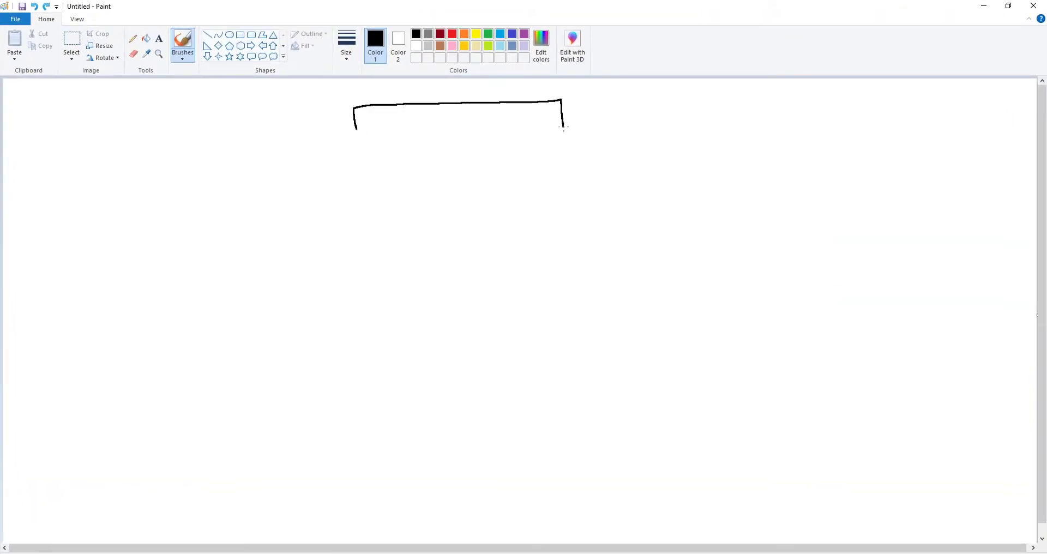
{"action": "mouse_move", "coordinate": [372, 524]}
{"action": "left_mouse_down"}
{"action": "mouse_move", "coordinate": [578, 537]}
{"action": "mouse_move", "coordinate": [577, 515]}
{"action": "left_mouse_up"}
{"action": "key", "text": "ctrl+z"}
{"action": "mouse_move", "coordinate": [202, 197]}
{"action": "left_mouse_down"}
{"action": "mouse_move", "coordinate": [138, 276]}
{"action": "mouse_move", "coordinate": [248, 333]}
{"action": "left_mouse_up"}
{"action": "key", "text": "ctrl+z"}
{"action": "mouse_move", "coordinate": [345, 488]}
{"action": "left_mouse_down"}
{"action": "mouse_move", "coordinate": [478, 524]}
{"action": "mouse_move", "coordinate": [582, 482]}
{"action": "left_mouse_up"}
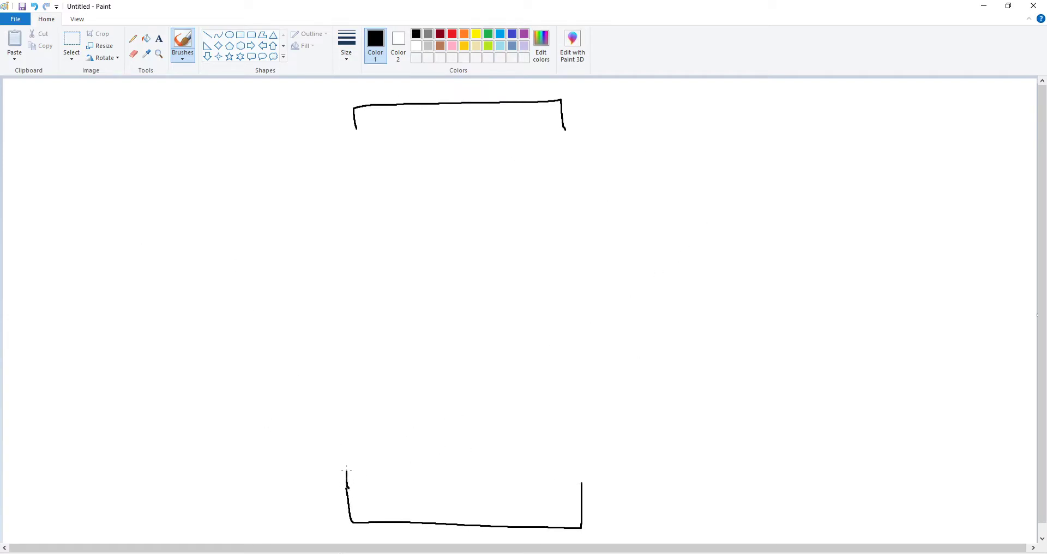
{"action": "left_click_drag", "start_coordinate": [357, 452], "coordinate": [579, 450]}
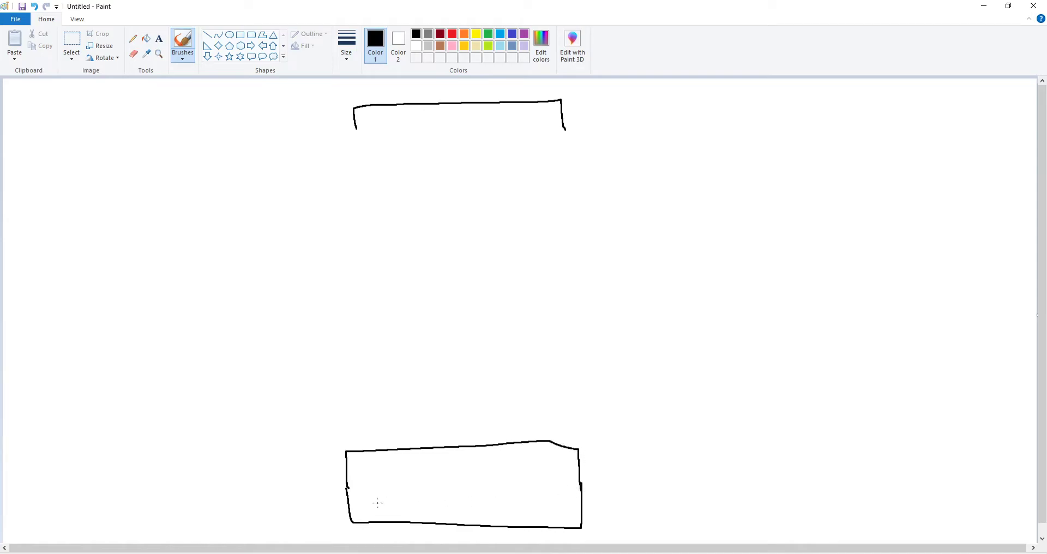
{"action": "left_click_drag", "start_coordinate": [347, 489], "coordinate": [606, 483]}
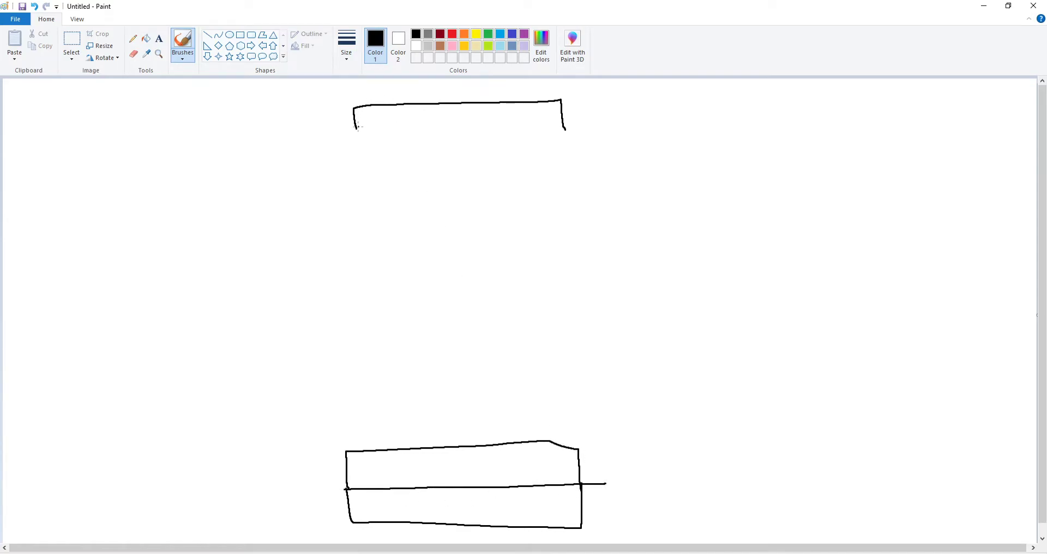
{"action": "mouse_move", "coordinate": [360, 151]}
{"action": "left_mouse_down"}
{"action": "mouse_move", "coordinate": [518, 155]}
{"action": "mouse_move", "coordinate": [576, 131]}
{"action": "left_mouse_up"}
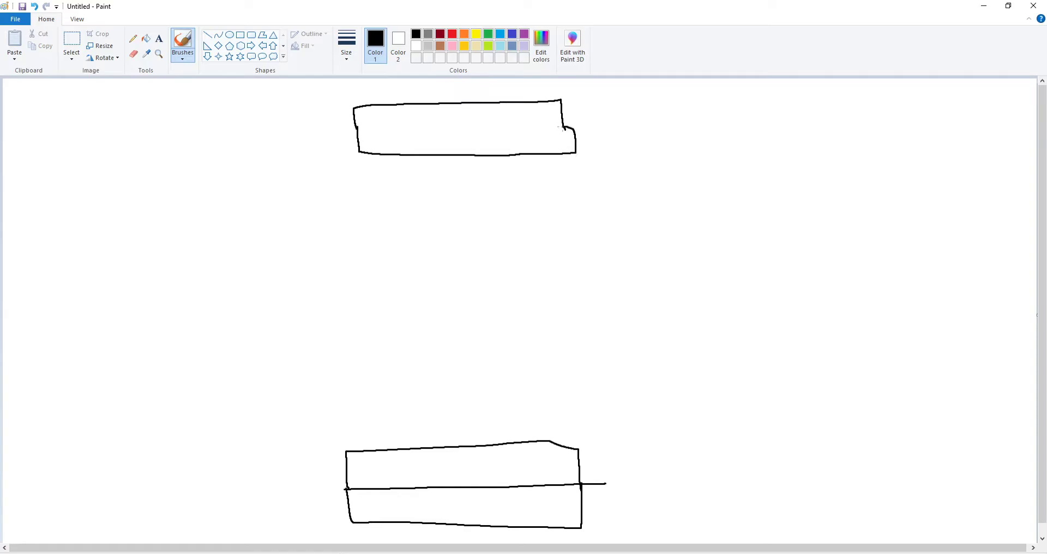
Step: Divide the top box with a line and sketch three island rectangles on the left
{"action": "left_click_drag", "start_coordinate": [358, 128], "coordinate": [593, 124]}
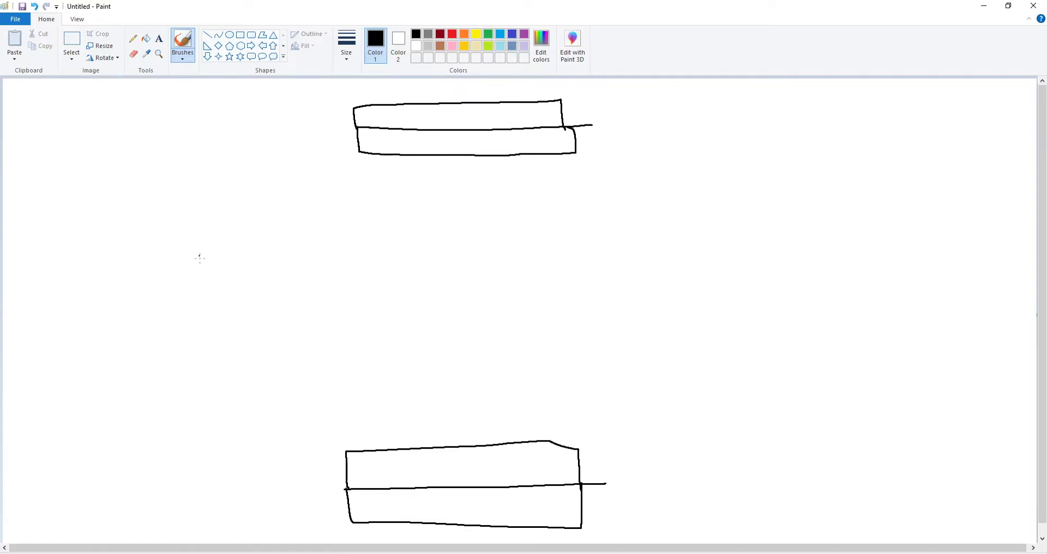
{"action": "mouse_move", "coordinate": [165, 375]}
{"action": "left_mouse_down"}
{"action": "mouse_move", "coordinate": [161, 430]}
{"action": "mouse_move", "coordinate": [262, 427]}
{"action": "mouse_move", "coordinate": [292, 390]}
{"action": "mouse_move", "coordinate": [294, 350]}
{"action": "mouse_move", "coordinate": [165, 355]}
{"action": "left_mouse_up"}
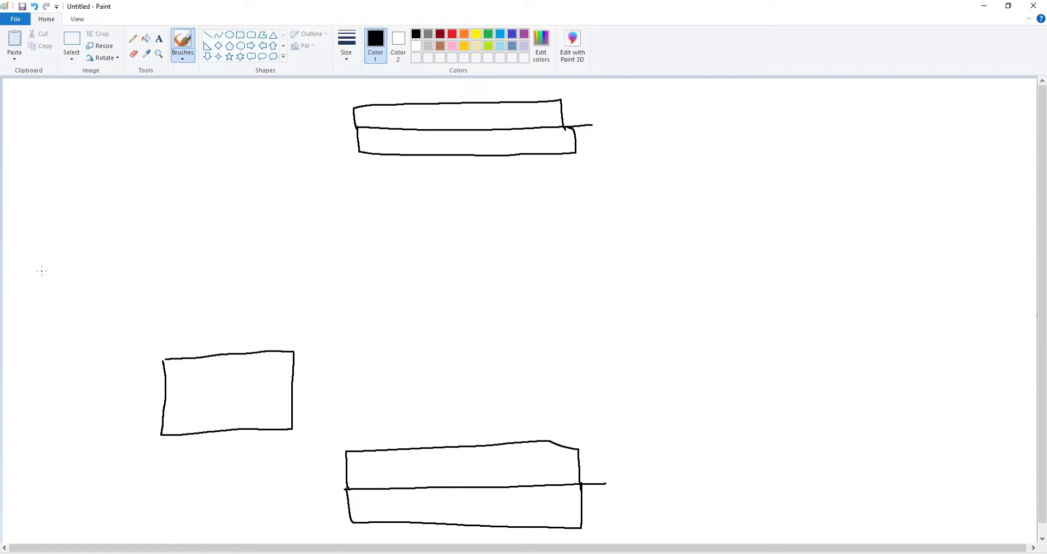
{"action": "mouse_move", "coordinate": [42, 271]}
{"action": "left_mouse_down"}
{"action": "mouse_move", "coordinate": [42, 339]}
{"action": "mouse_move", "coordinate": [151, 338]}
{"action": "mouse_move", "coordinate": [151, 264]}
{"action": "mouse_move", "coordinate": [47, 271]}
{"action": "left_mouse_up"}
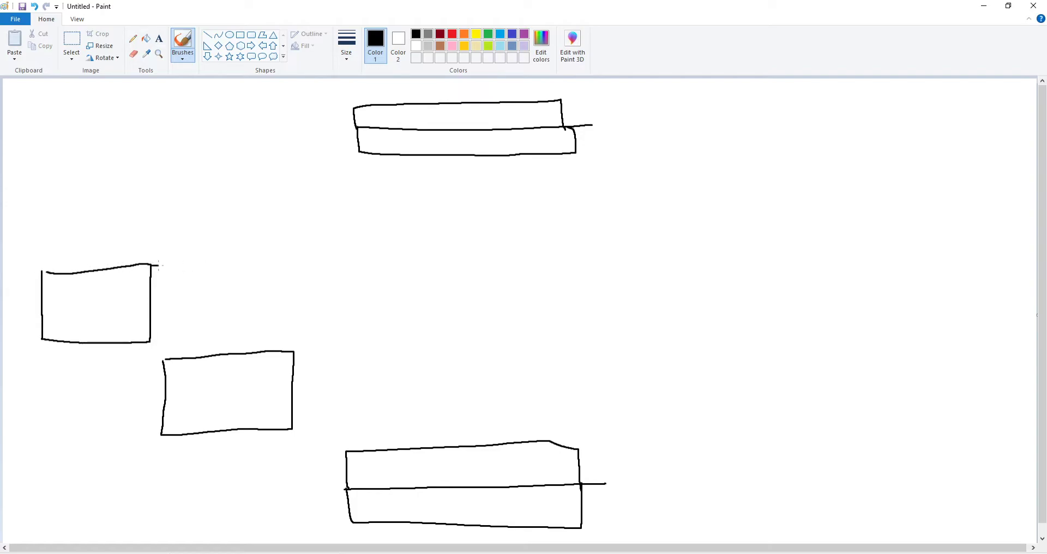
{"action": "left_click_drag", "start_coordinate": [159, 266], "coordinate": [150, 343]}
{"action": "mouse_move", "coordinate": [176, 208]}
{"action": "left_mouse_down"}
{"action": "mouse_move", "coordinate": [177, 248]}
{"action": "mouse_move", "coordinate": [269, 253]}
{"action": "mouse_move", "coordinate": [291, 228]}
{"action": "mouse_move", "coordinate": [234, 176]}
{"action": "mouse_move", "coordinate": [171, 214]}
{"action": "left_mouse_up"}
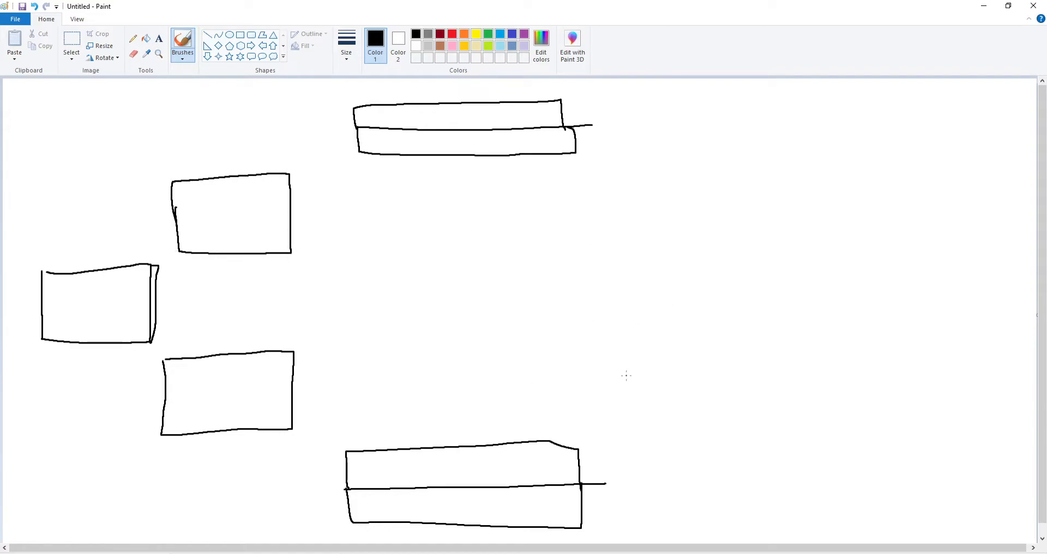
Step: Sketch three island rectangles on the right side: lower, far and upper right
{"action": "mouse_move", "coordinate": [618, 372]}
{"action": "left_mouse_down"}
{"action": "mouse_move", "coordinate": [617, 439]}
{"action": "mouse_move", "coordinate": [720, 416]}
{"action": "mouse_move", "coordinate": [679, 361]}
{"action": "mouse_move", "coordinate": [615, 385]}
{"action": "mouse_move", "coordinate": [612, 404]}
{"action": "left_mouse_up"}
{"action": "mouse_move", "coordinate": [705, 276]}
{"action": "left_mouse_down"}
{"action": "mouse_move", "coordinate": [706, 341]}
{"action": "mouse_move", "coordinate": [785, 340]}
{"action": "mouse_move", "coordinate": [785, 256]}
{"action": "mouse_move", "coordinate": [713, 267]}
{"action": "left_mouse_up"}
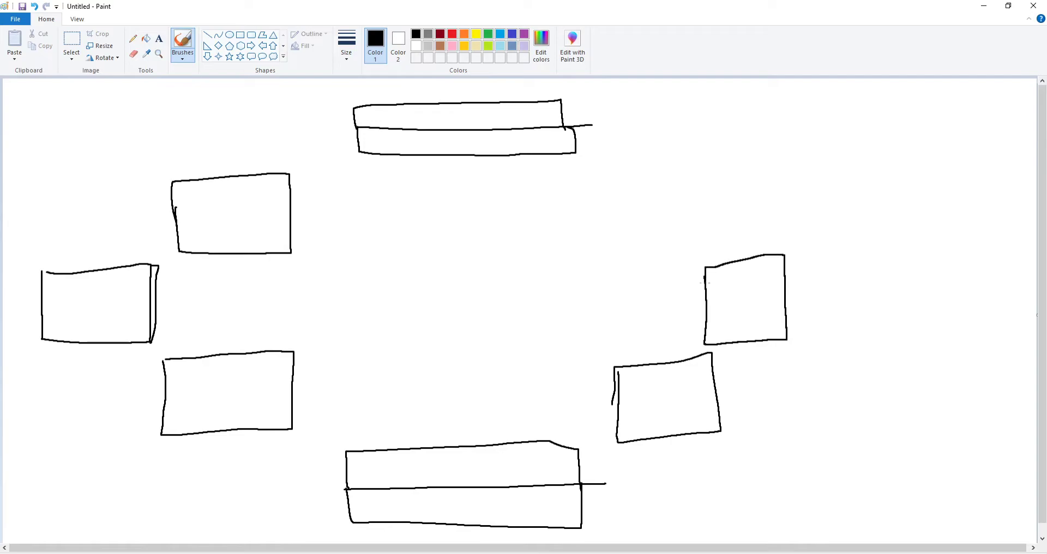
{"action": "mouse_move", "coordinate": [631, 180]}
{"action": "left_mouse_down"}
{"action": "mouse_move", "coordinate": [628, 248]}
{"action": "mouse_move", "coordinate": [731, 257]}
{"action": "mouse_move", "coordinate": [742, 210]}
{"action": "mouse_move", "coordinate": [646, 182]}
{"action": "mouse_move", "coordinate": [716, 187]}
{"action": "mouse_move", "coordinate": [739, 218]}
{"action": "left_mouse_up"}
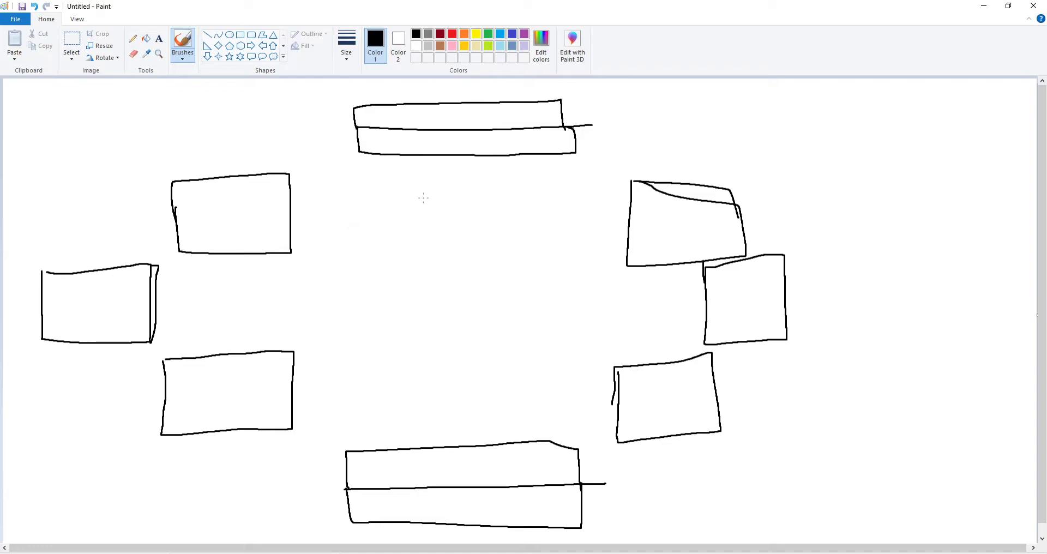
Step: Draw the large middle rectangle and dot the upper-right island with colour
{"action": "mouse_move", "coordinate": [438, 191]}
{"action": "left_mouse_down"}
{"action": "mouse_move", "coordinate": [565, 195]}
{"action": "mouse_move", "coordinate": [568, 405]}
{"action": "mouse_move", "coordinate": [355, 401]}
{"action": "mouse_move", "coordinate": [381, 241]}
{"action": "mouse_move", "coordinate": [469, 189]}
{"action": "left_mouse_up"}
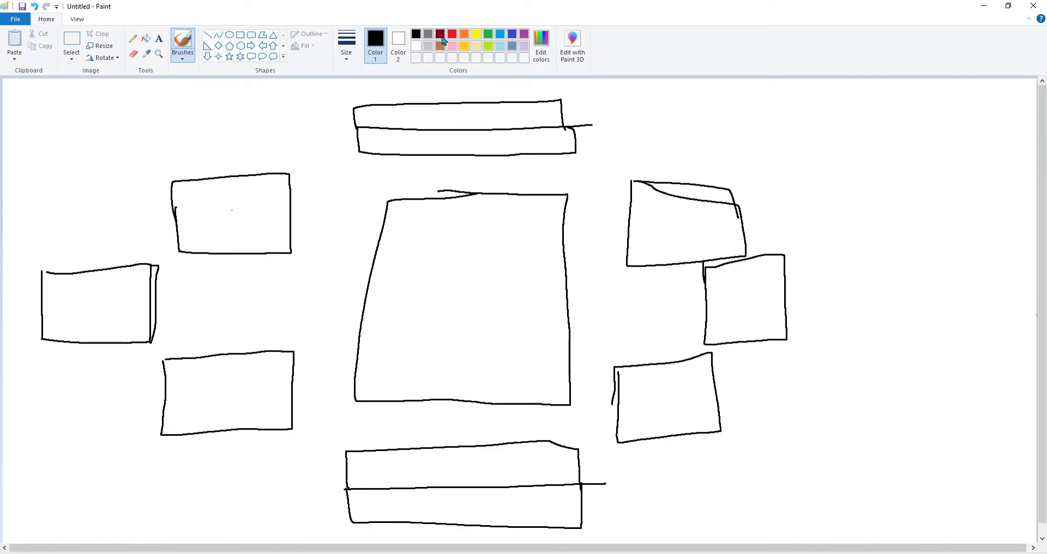
{"action": "left_click", "coordinate": [487, 35]}
{"action": "left_click", "coordinate": [677, 227]}
Step: Mark green spots in the middle rectangle's upper-left, upper-right and lower-right
{"action": "left_click_drag", "start_coordinate": [415, 241], "coordinate": [417, 231]}
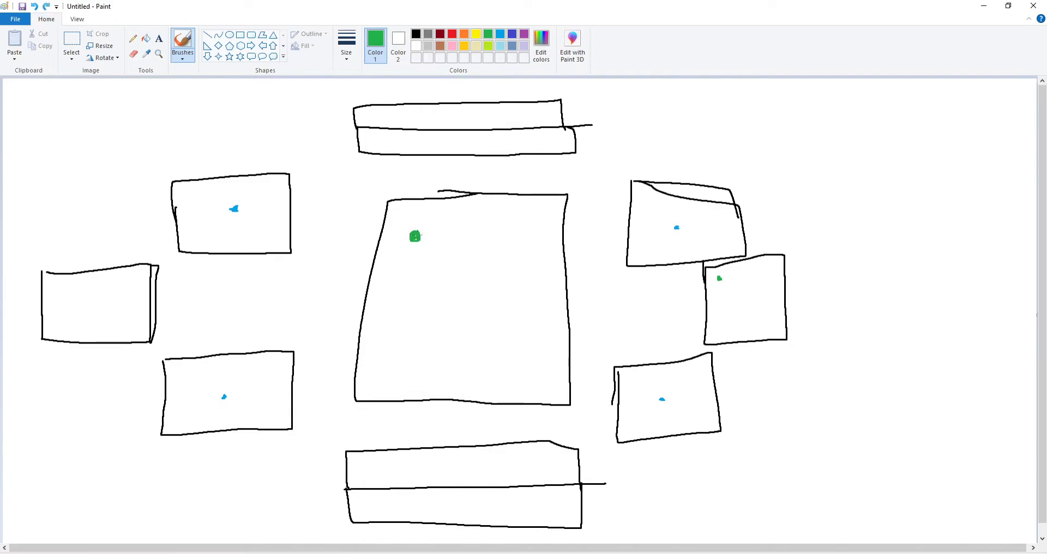
{"action": "left_click_drag", "start_coordinate": [522, 239], "coordinate": [525, 239]}
{"action": "left_click_drag", "start_coordinate": [521, 361], "coordinate": [504, 356]}
Step: Add a last green scribble, then outline the middle island in black with a small centre square
{"action": "left_click_drag", "start_coordinate": [401, 356], "coordinate": [418, 350]}
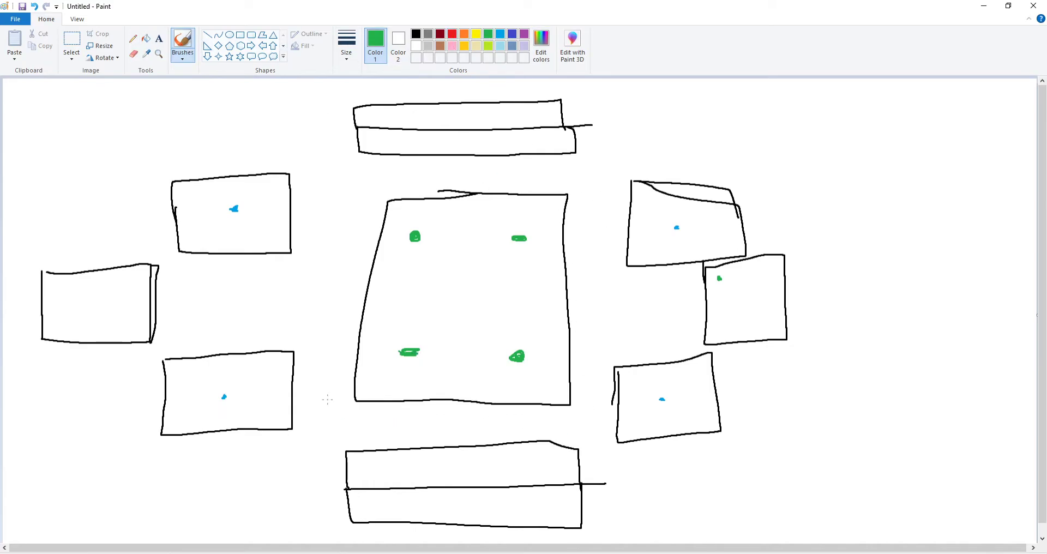
{"action": "left_click", "coordinate": [416, 34]}
{"action": "mouse_move", "coordinate": [374, 185]}
{"action": "left_mouse_down"}
{"action": "mouse_move", "coordinate": [572, 188]}
{"action": "mouse_move", "coordinate": [339, 387]}
{"action": "mouse_move", "coordinate": [391, 192]}
{"action": "left_mouse_up"}
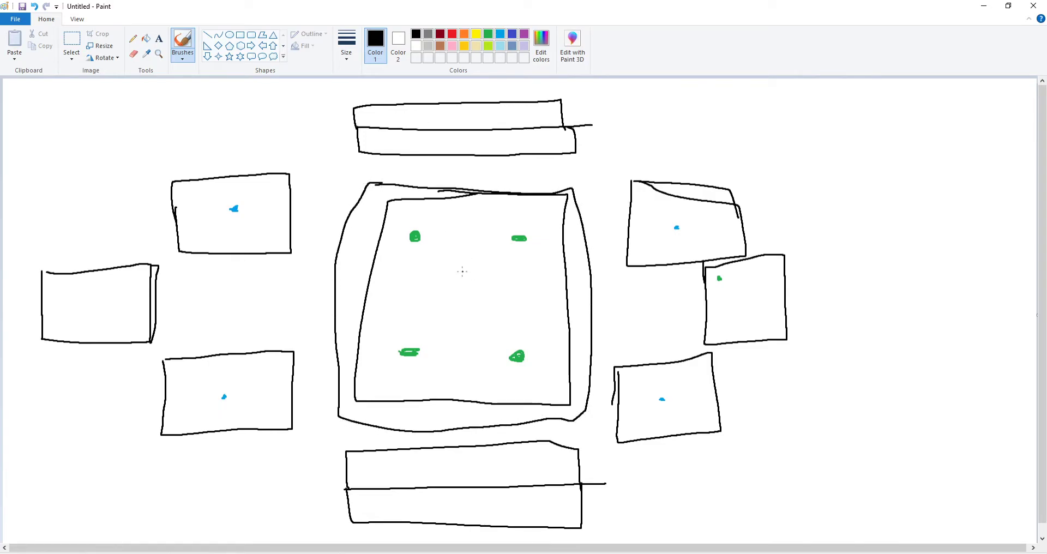
{"action": "mouse_move", "coordinate": [458, 262]}
{"action": "left_mouse_down"}
{"action": "mouse_move", "coordinate": [484, 258]}
{"action": "mouse_move", "coordinate": [493, 297]}
{"action": "mouse_move", "coordinate": [456, 322]}
{"action": "mouse_move", "coordinate": [426, 319]}
{"action": "mouse_move", "coordinate": [461, 262]}
{"action": "mouse_move", "coordinate": [464, 295]}
{"action": "mouse_move", "coordinate": [458, 288]}
{"action": "left_mouse_up"}
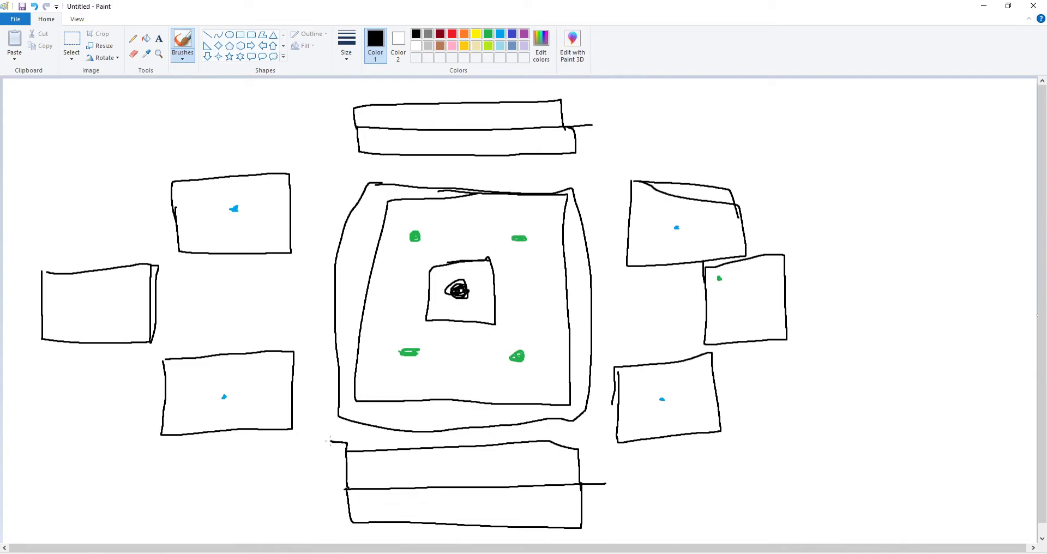
Step: Draw boxes left and right of the bottom island and a large outline around the whole map
{"action": "left_click_drag", "start_coordinate": [330, 442], "coordinate": [367, 522]}
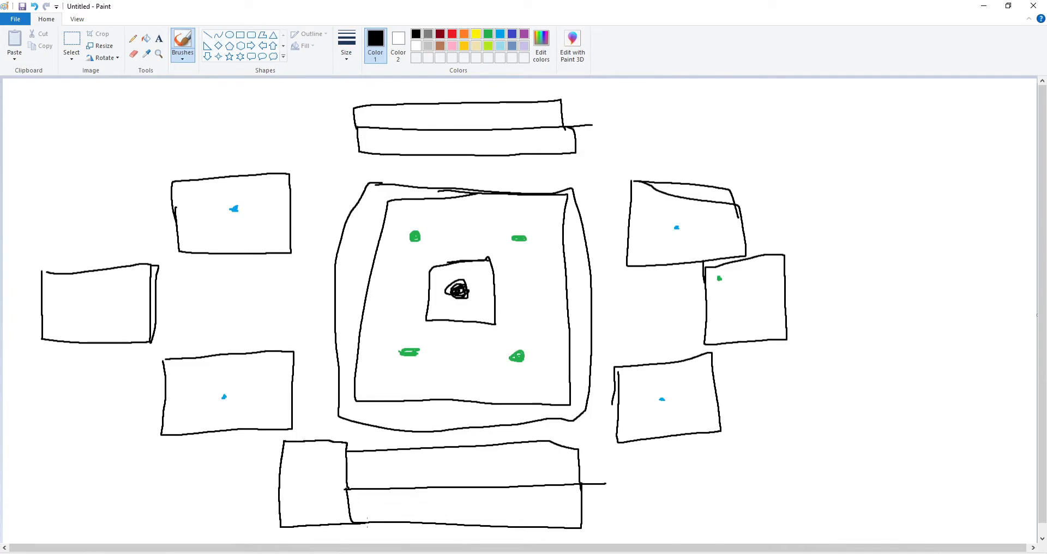
{"action": "mouse_move", "coordinate": [580, 439]}
{"action": "left_mouse_down"}
{"action": "mouse_move", "coordinate": [610, 444]}
{"action": "mouse_move", "coordinate": [631, 530]}
{"action": "mouse_move", "coordinate": [579, 526]}
{"action": "left_mouse_up"}
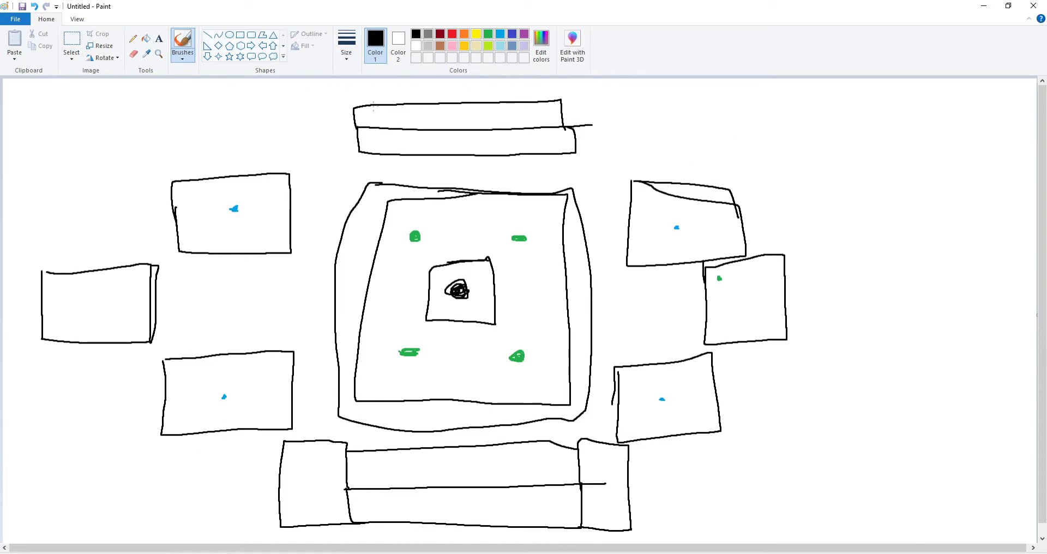
{"action": "mouse_move", "coordinate": [120, 81]}
{"action": "left_mouse_down"}
{"action": "mouse_move", "coordinate": [929, 107]}
{"action": "mouse_move", "coordinate": [914, 502]}
{"action": "mouse_move", "coordinate": [849, 544]}
{"action": "left_mouse_up"}
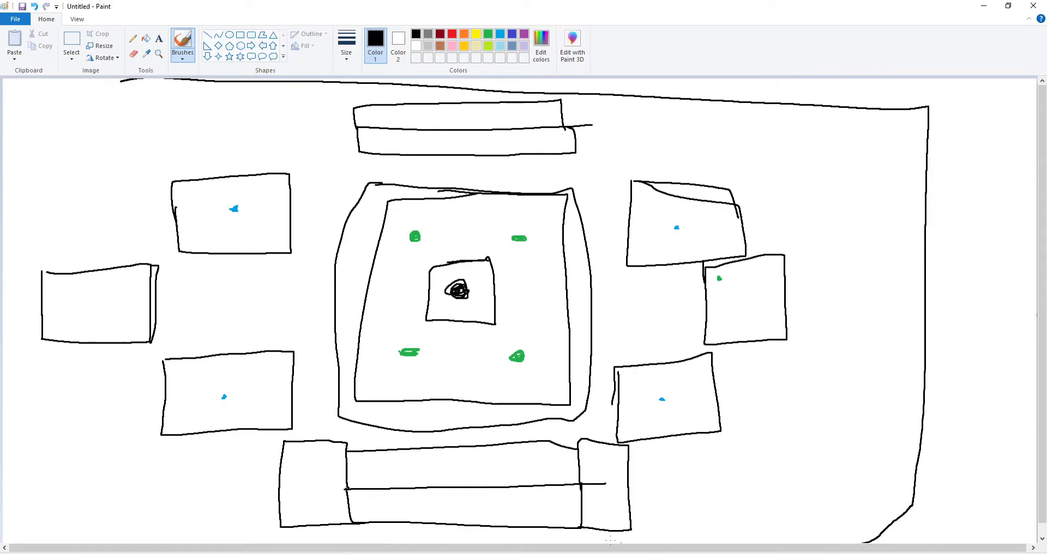
{"action": "mouse_move", "coordinate": [611, 542]}
{"action": "left_mouse_down"}
{"action": "mouse_move", "coordinate": [341, 538]}
{"action": "mouse_move", "coordinate": [109, 424]}
{"action": "mouse_move", "coordinate": [54, 253]}
{"action": "mouse_move", "coordinate": [325, 97]}
{"action": "mouse_move", "coordinate": [418, 98]}
{"action": "left_mouse_up"}
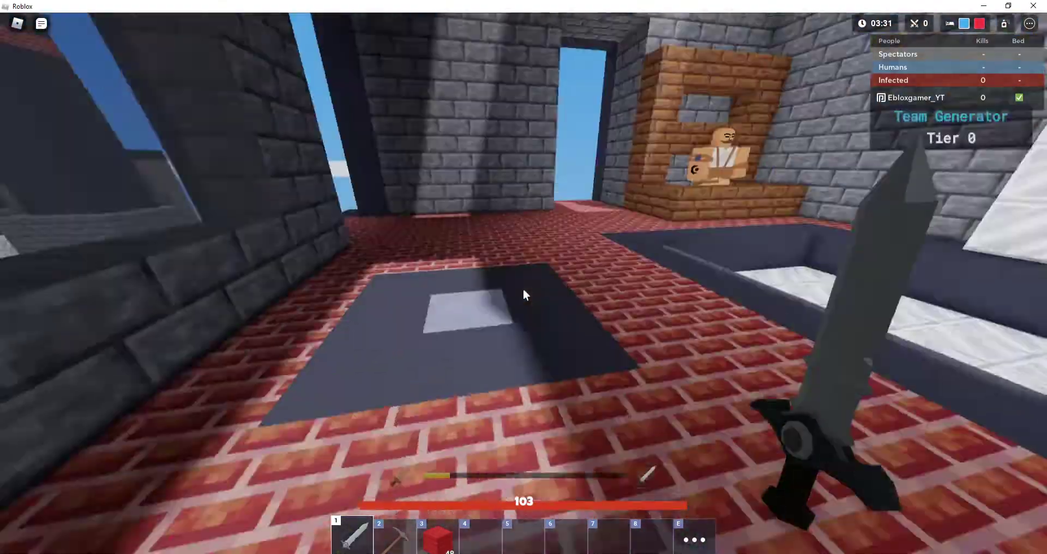
Step: Equip the red wool from slot 3 and turn the camera toward the centre island
{"action": "key", "text": "e"}
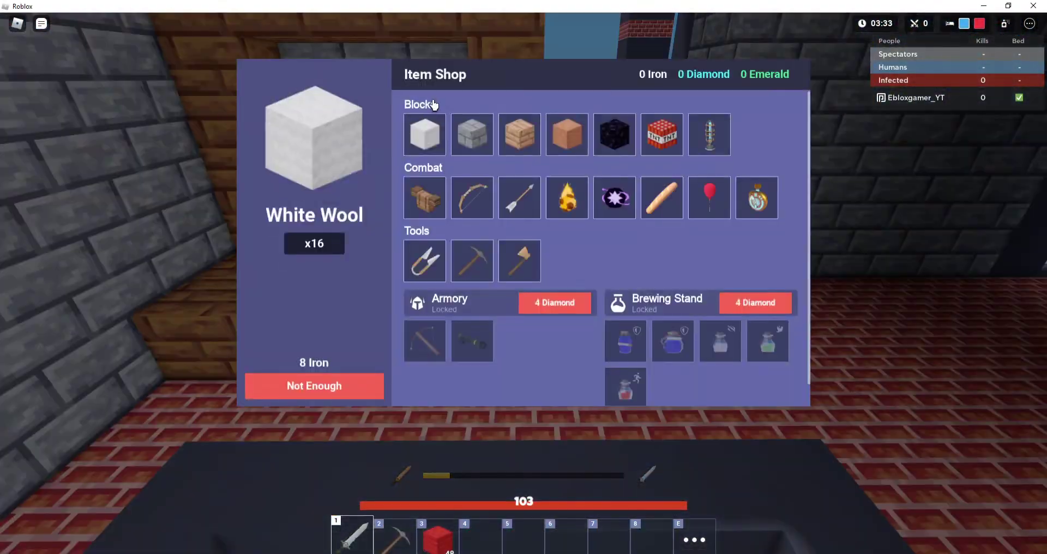
{"action": "key", "text": "Escape"}
{"action": "key", "text": "3"}
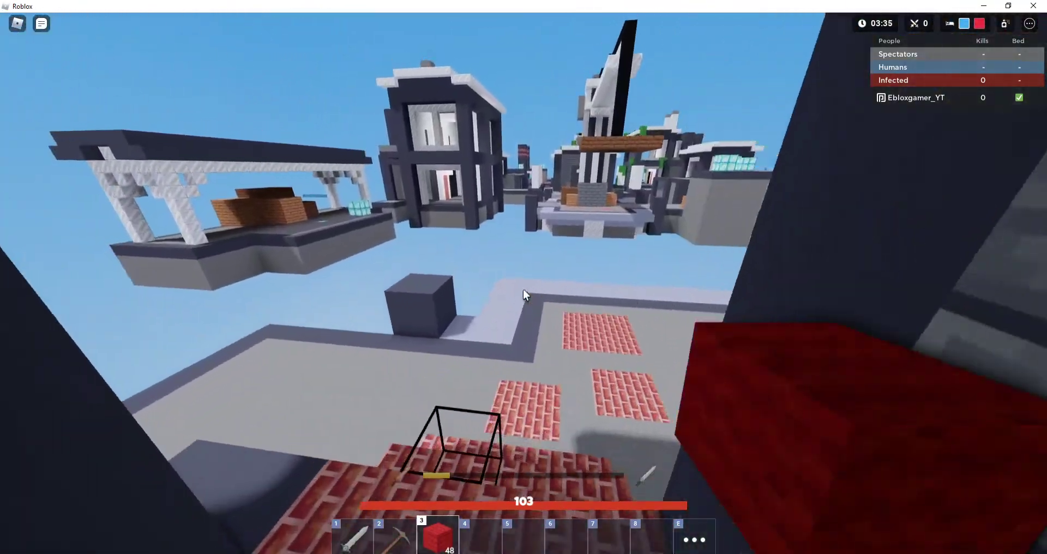
{"action": "scroll", "coordinate": [523, 289], "scroll_direction": "down", "scroll_amount": 5}
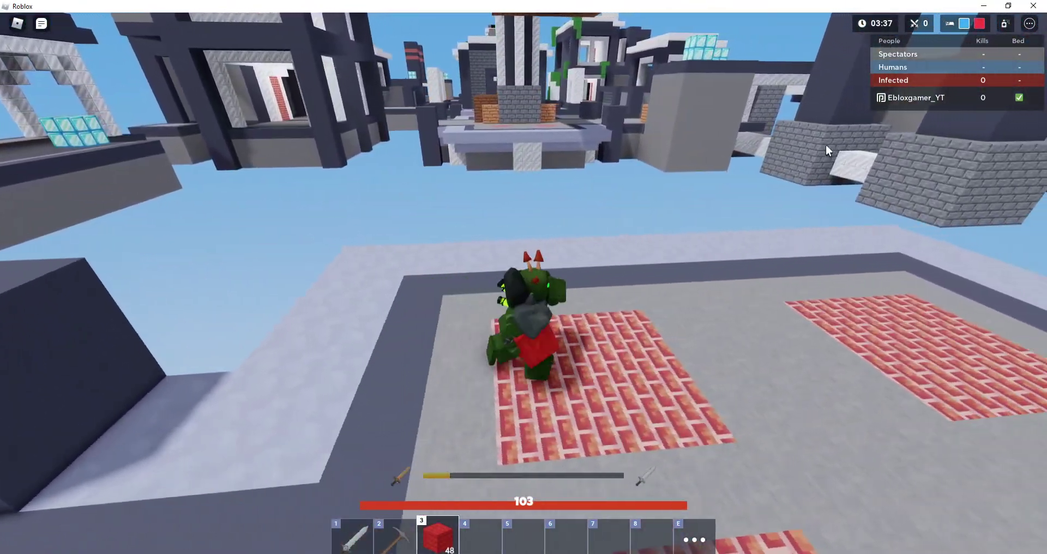
{"action": "left_click_drag", "start_coordinate": [826, 144], "coordinate": [470, 87]}
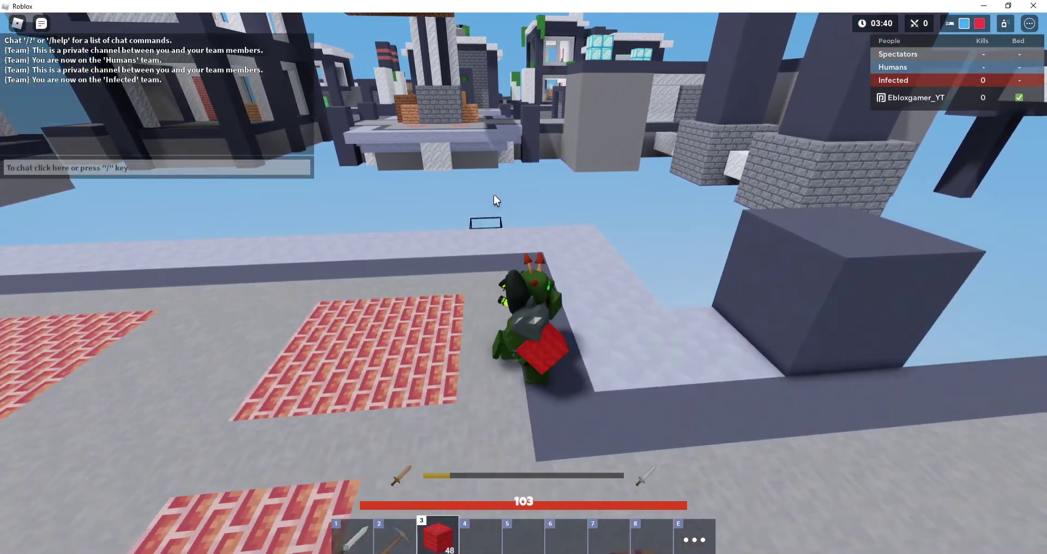
{"action": "scroll", "coordinate": [523, 288], "scroll_direction": "up", "scroll_amount": 5}
Step: Place red wool blocks while walking forward to bridge toward the centre island
{"action": "left_click", "coordinate": [523, 288]}
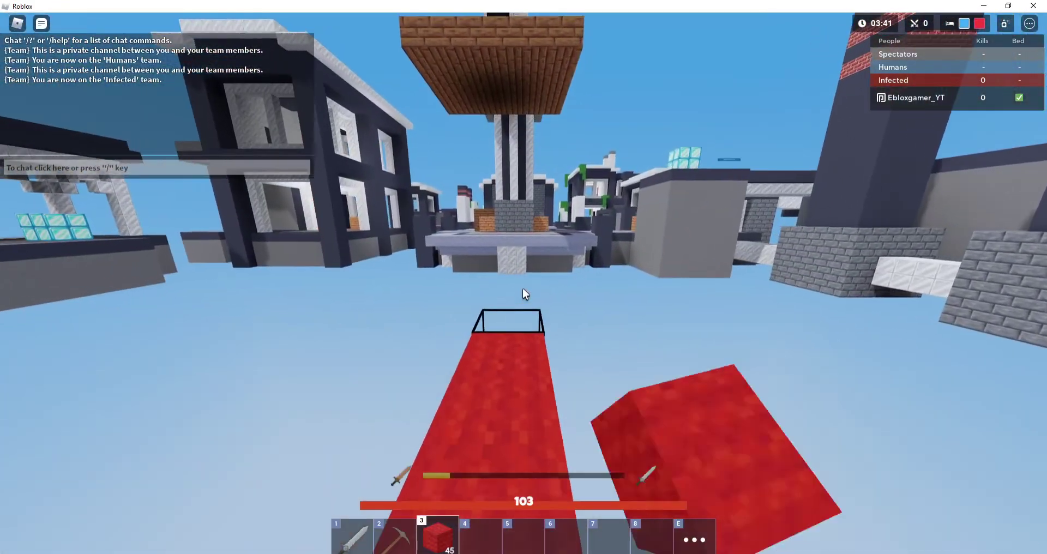
{"action": "key", "text": "w"}
{"action": "left_click", "coordinate": [523, 288]}
{"action": "left_click", "coordinate": [522, 288]}
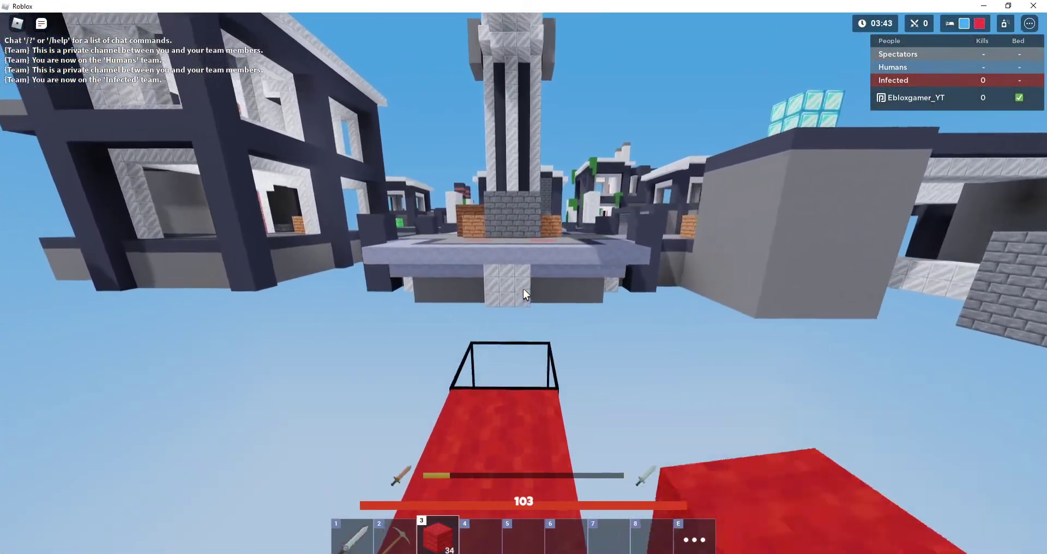
{"action": "left_click", "coordinate": [523, 289]}
{"action": "scroll", "coordinate": [522, 289], "scroll_direction": "down", "scroll_amount": 3}
{"action": "left_click", "coordinate": [522, 289]}
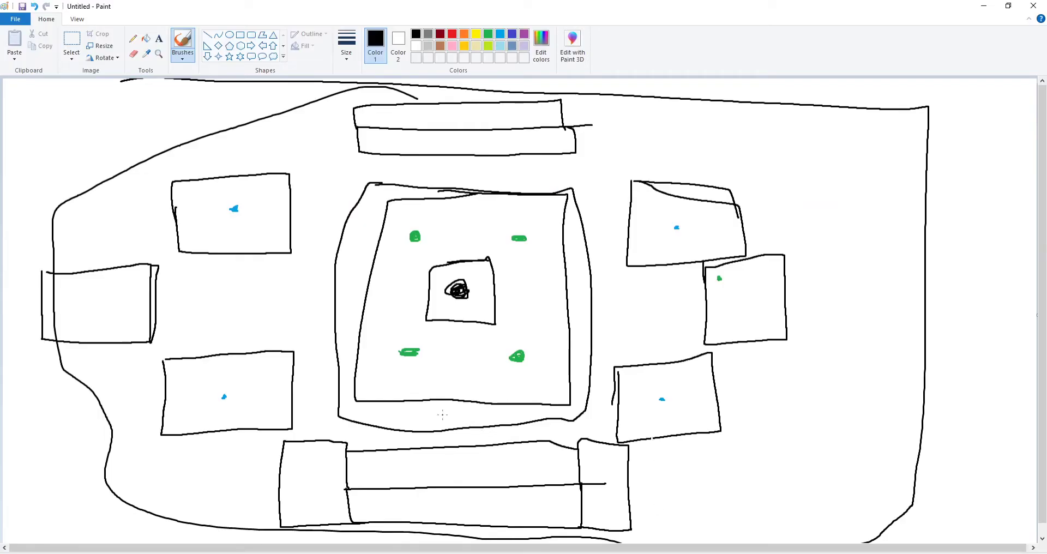
Step: Draw bridge squares below and left of the middle island, lining the bottom one
{"action": "left_click_drag", "start_coordinate": [442, 414], "coordinate": [502, 446]}
{"action": "left_click_drag", "start_coordinate": [451, 418], "coordinate": [493, 416]}
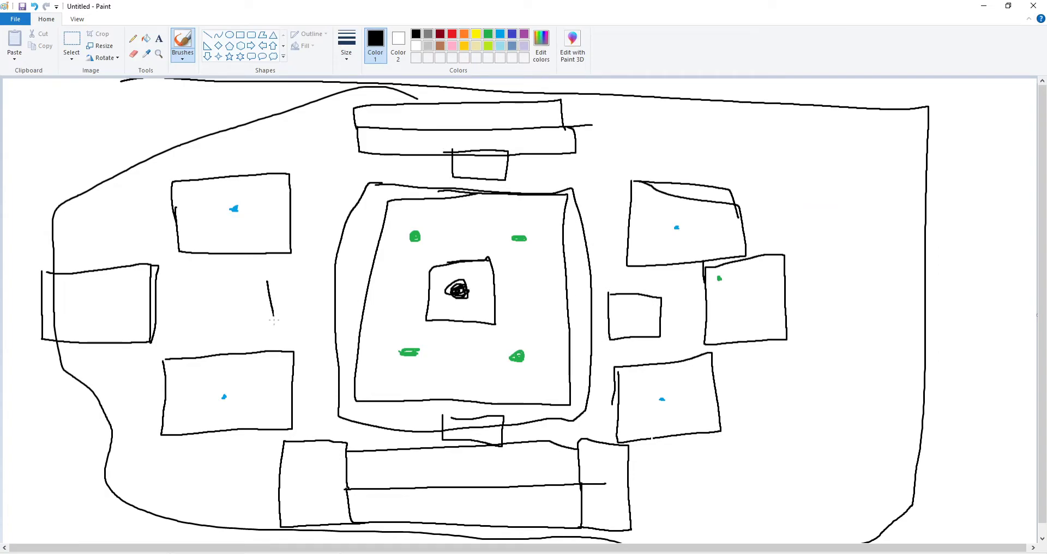
{"action": "mouse_move", "coordinate": [273, 321]}
{"action": "left_mouse_down"}
{"action": "mouse_move", "coordinate": [338, 323]}
{"action": "mouse_move", "coordinate": [276, 279]}
{"action": "left_mouse_up"}
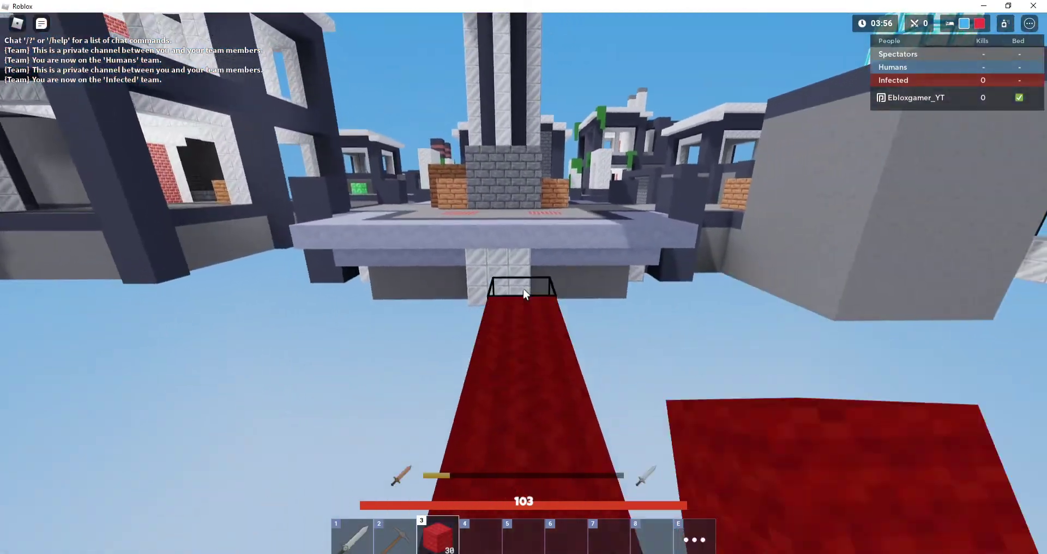
Step: Extend the red wool bridge across onto the far island's platform
{"action": "left_click", "coordinate": [522, 288]}
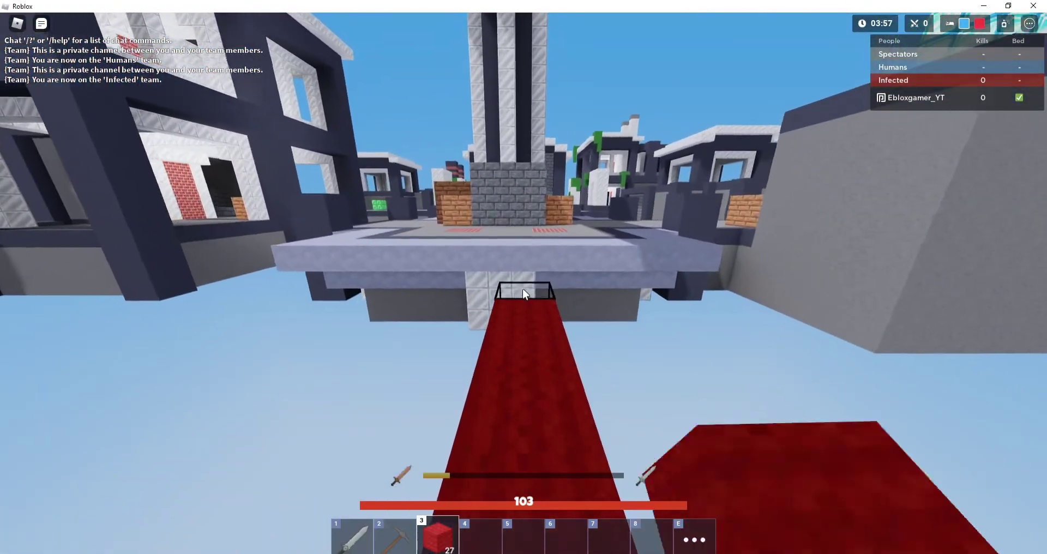
{"action": "left_click", "coordinate": [523, 289]}
{"action": "left_click", "coordinate": [522, 289]}
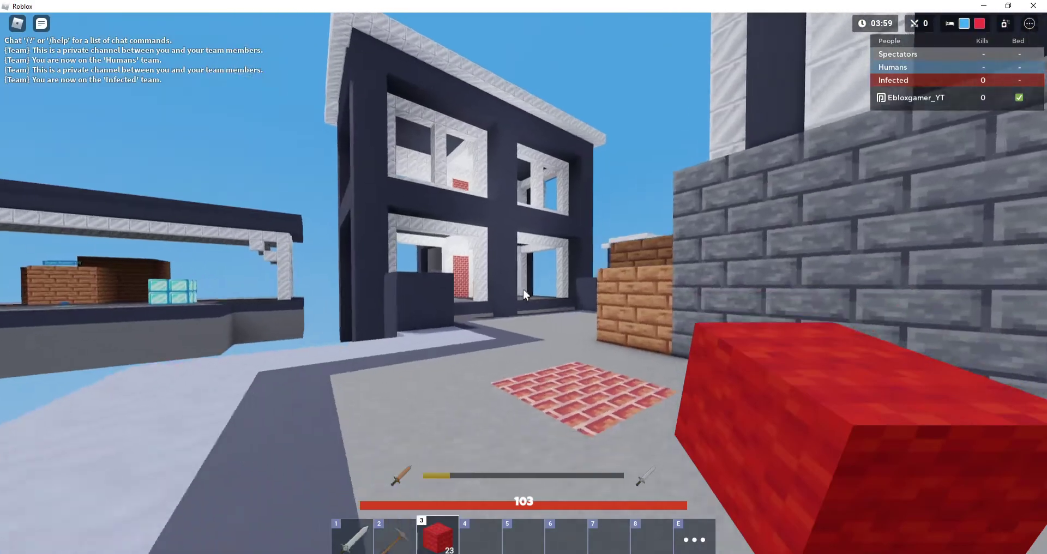
{"action": "left_click", "coordinate": [522, 289]}
{"action": "left_click", "coordinate": [522, 289]}
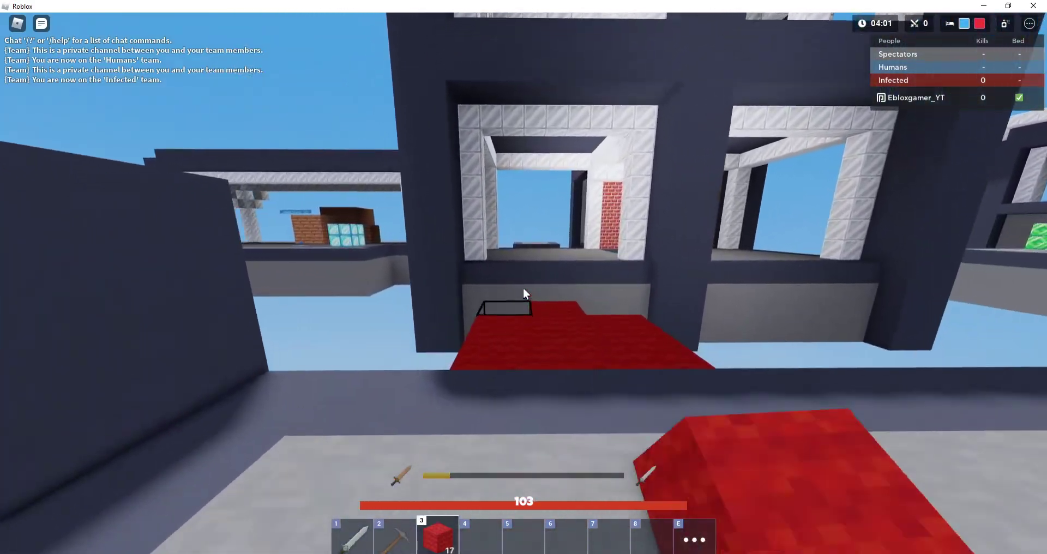
{"action": "left_click", "coordinate": [522, 289]}
{"action": "left_click", "coordinate": [522, 290]}
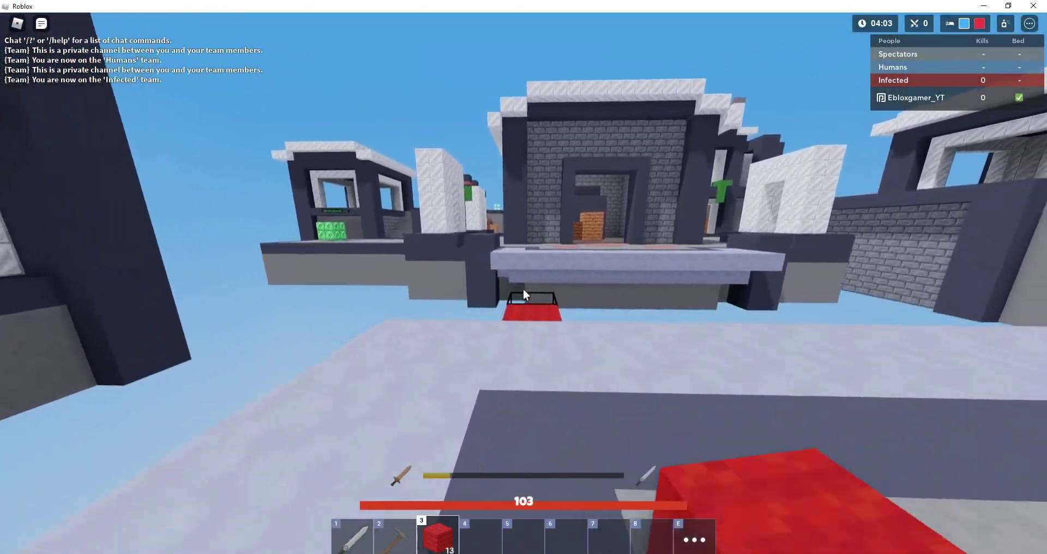
{"action": "left_click", "coordinate": [523, 289]}
{"action": "left_click", "coordinate": [523, 289]}
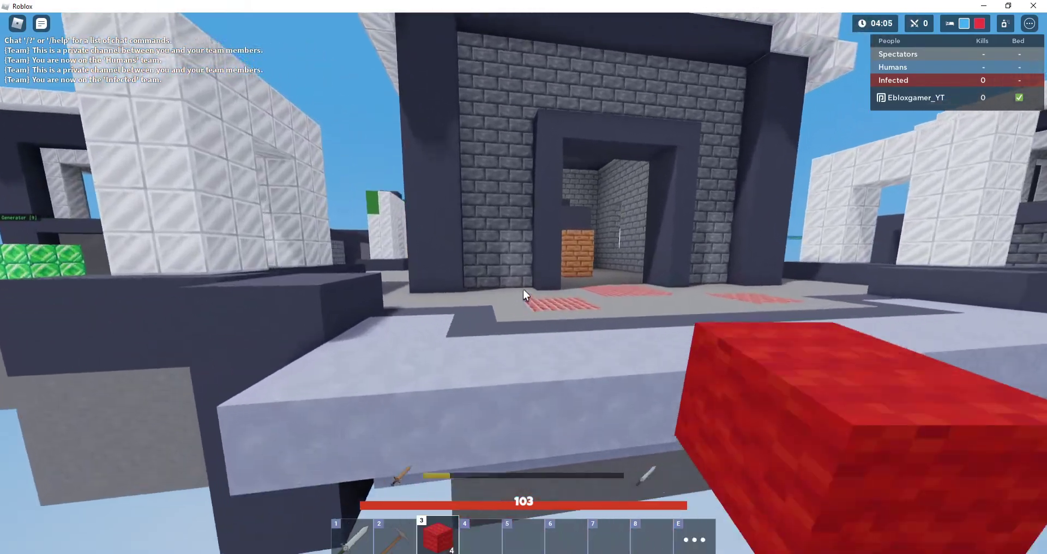
Step: Walk through the building and out, then place wool toward the central tower
{"action": "key", "text": "w"}
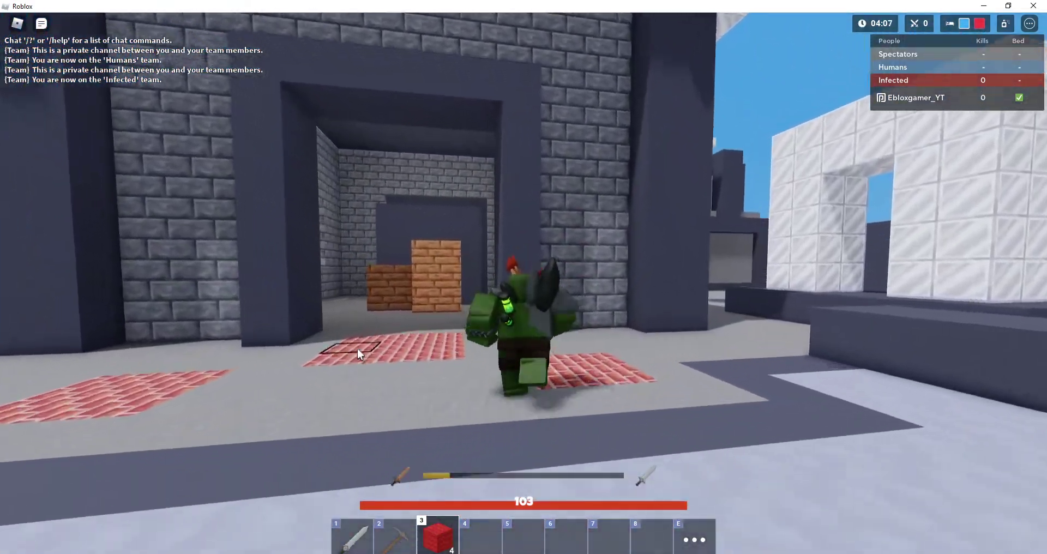
{"action": "scroll", "coordinate": [663, 453], "scroll_direction": "up", "scroll_amount": 5}
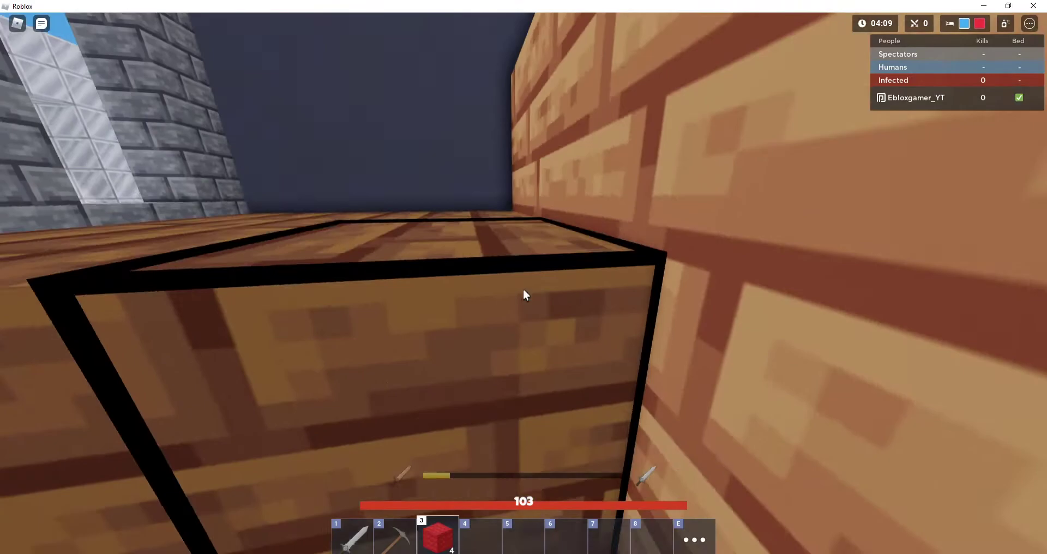
{"action": "key", "text": "w"}
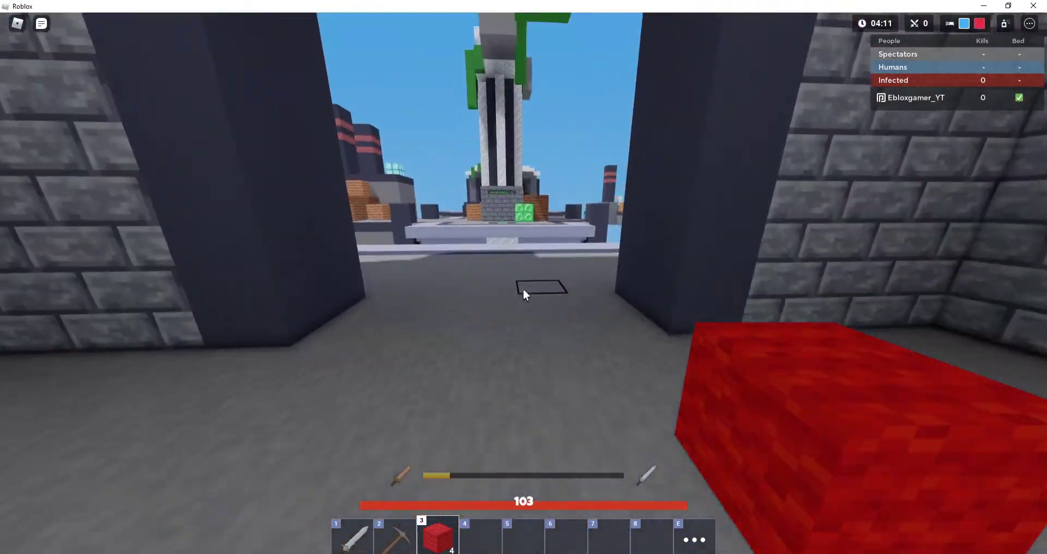
{"action": "key", "text": "w"}
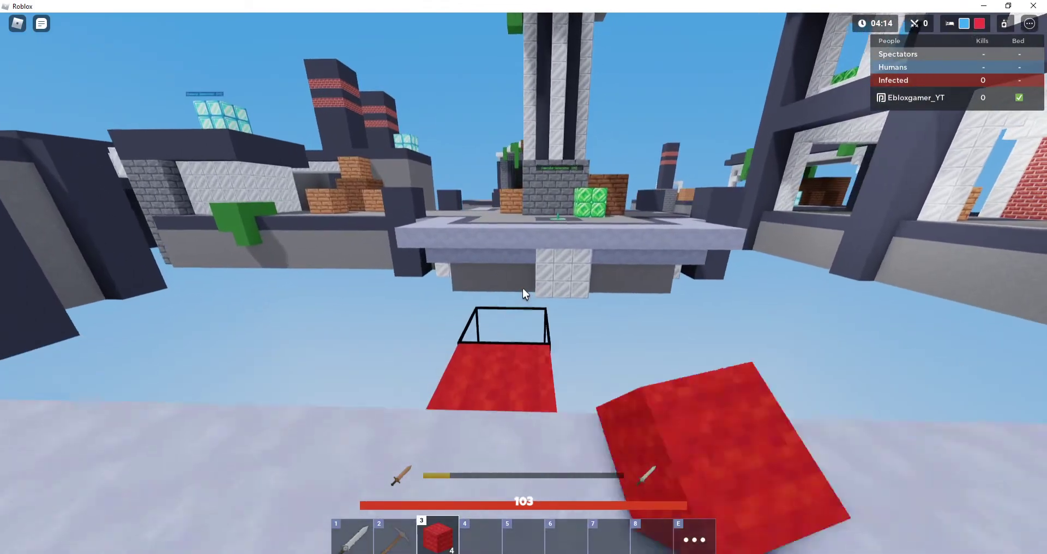
{"action": "left_click", "coordinate": [522, 288]}
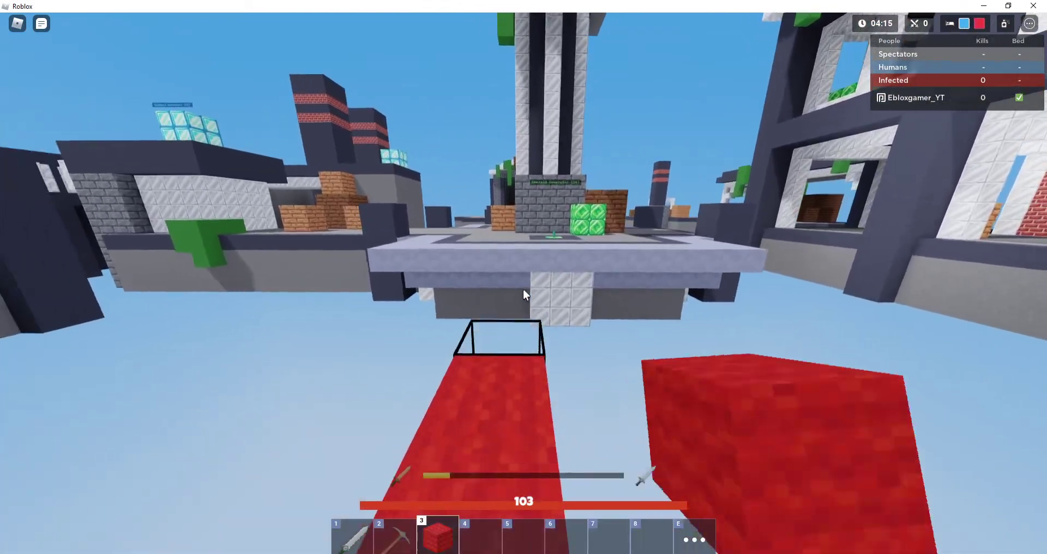
{"action": "scroll", "coordinate": [522, 289], "scroll_direction": "down", "scroll_amount": 5}
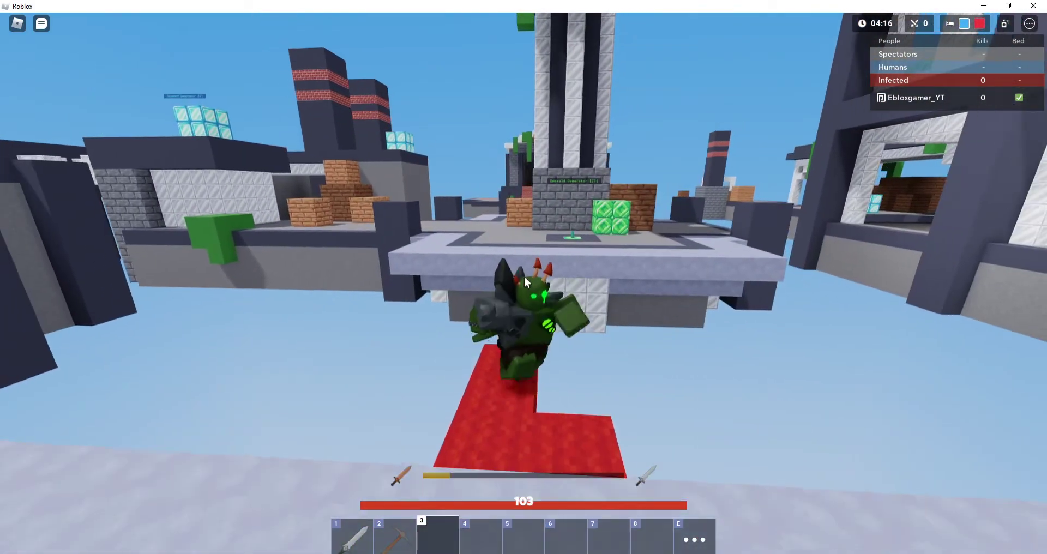
{"action": "key", "text": "w"}
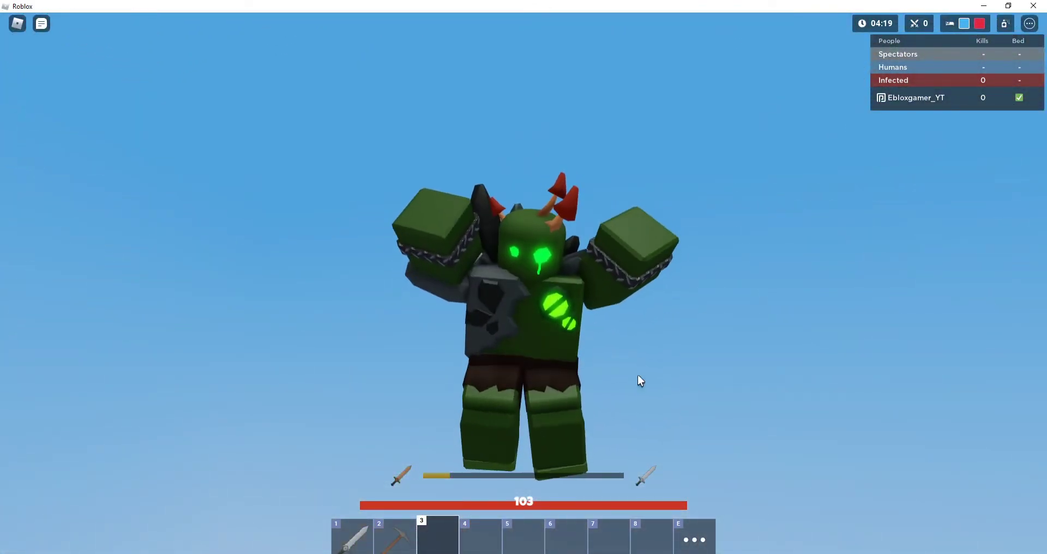
Step: Bring the forcefield crowd screenshot in Photos up over the Roblox match
{"action": "key", "text": "alt+Tab"}
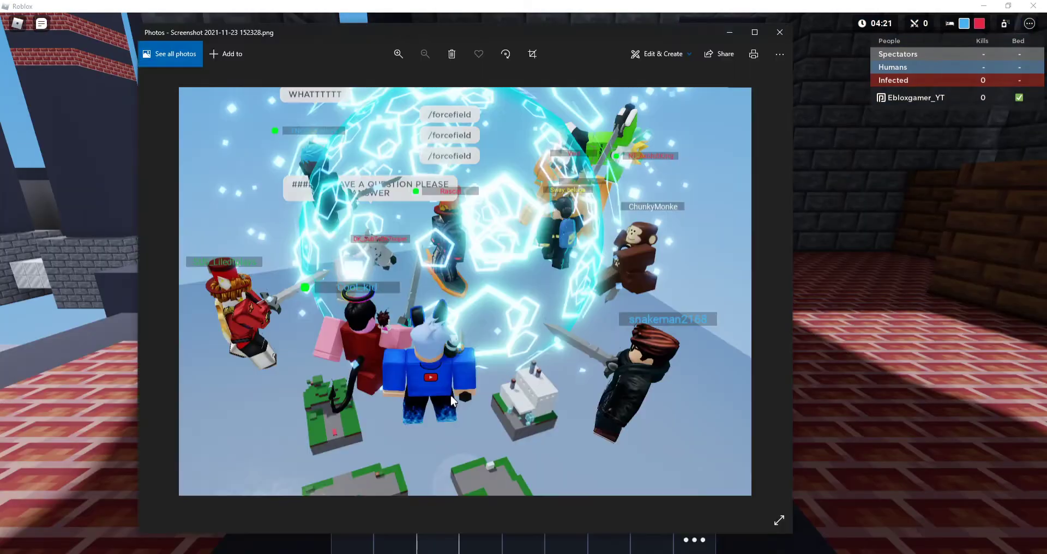